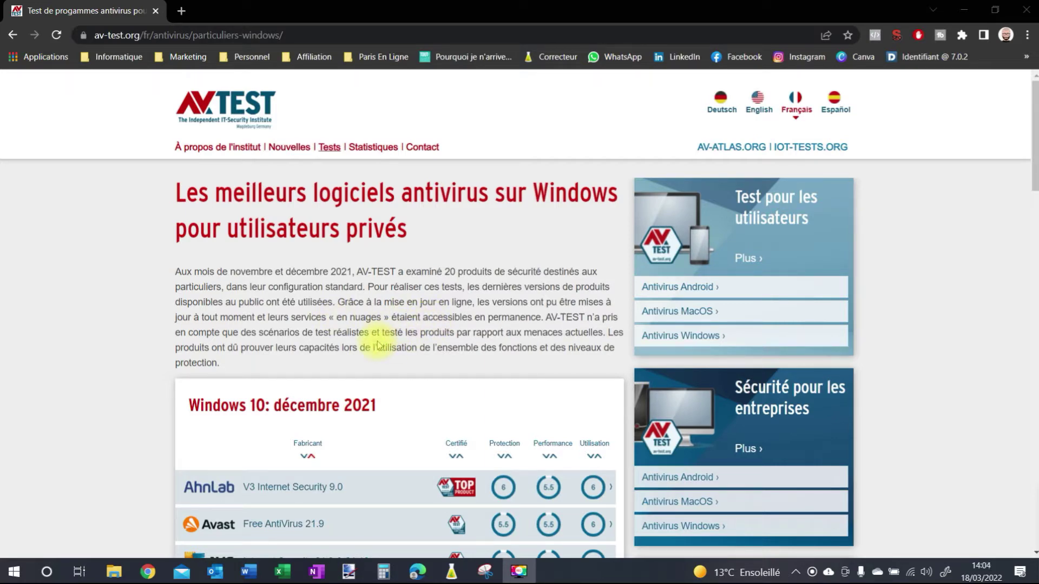
- Examine AV-TEST's December 2021 Windows 10 comparison table for each antivirus's certification, protection, performance and usability scores
scroll(393, 336, down, 6)
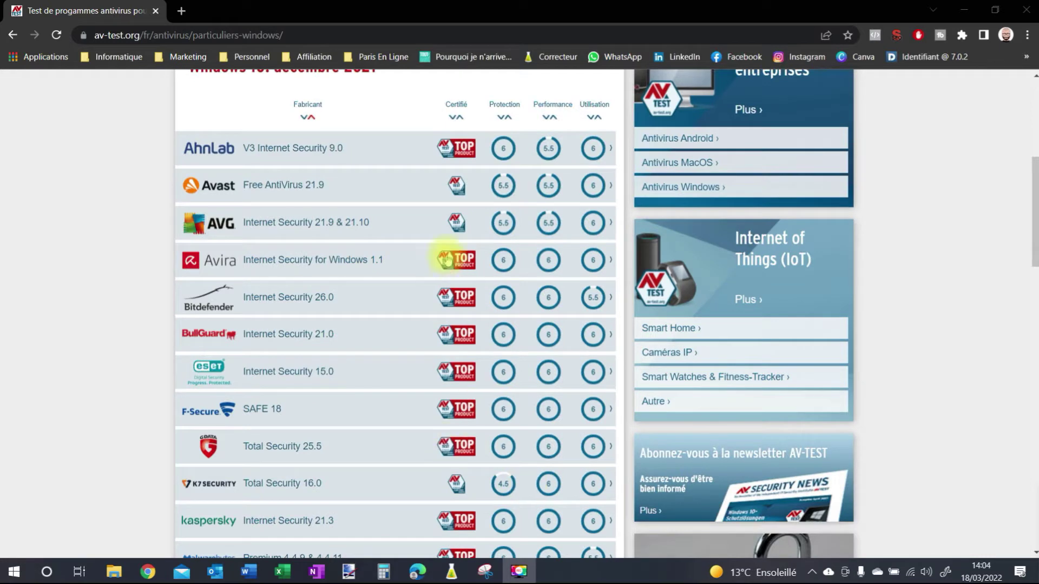
scroll(396, 218, up, 1)
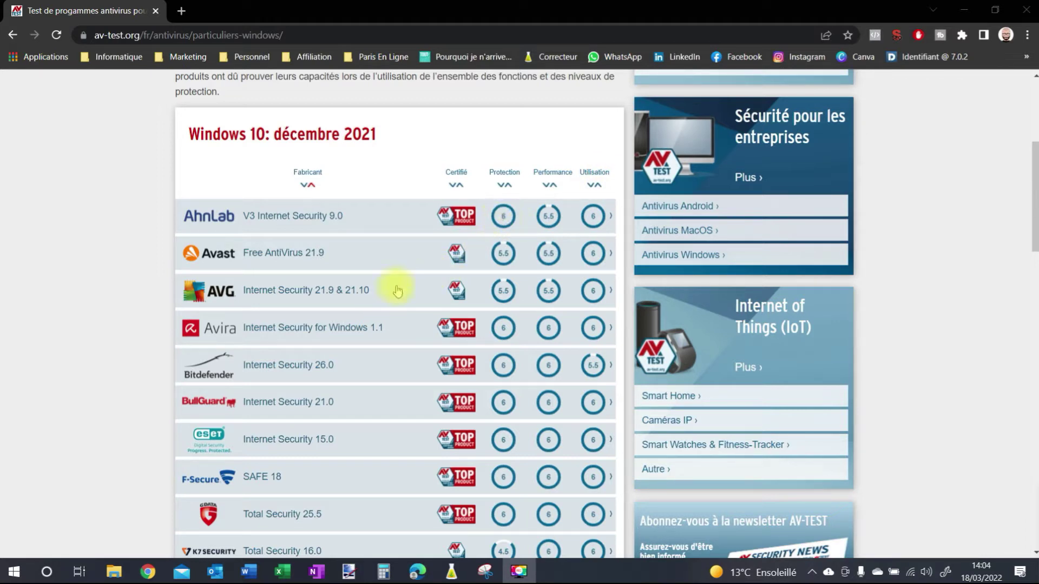
scroll(397, 291, down, 1)
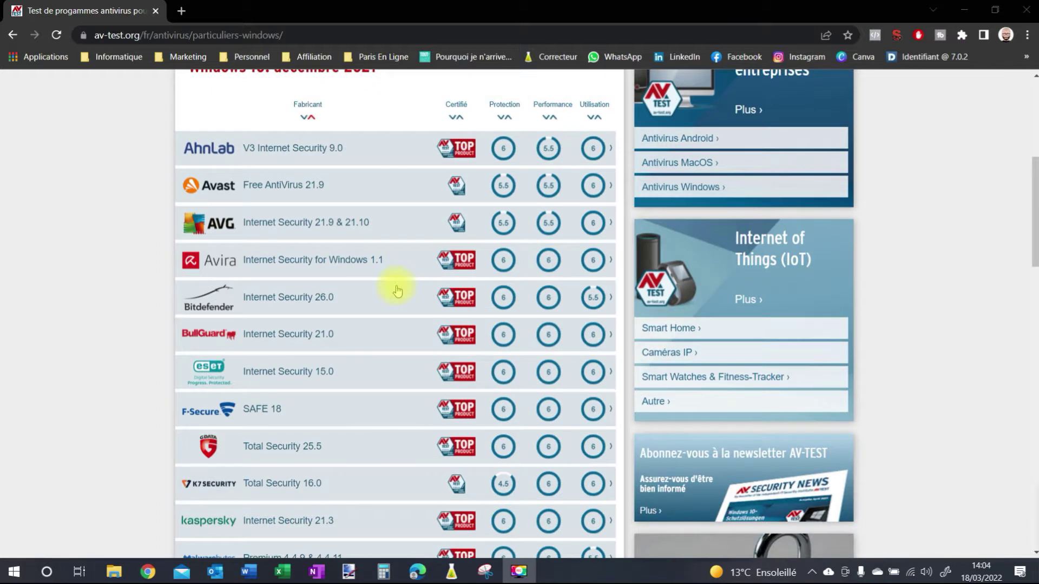
scroll(397, 291, down, 1)
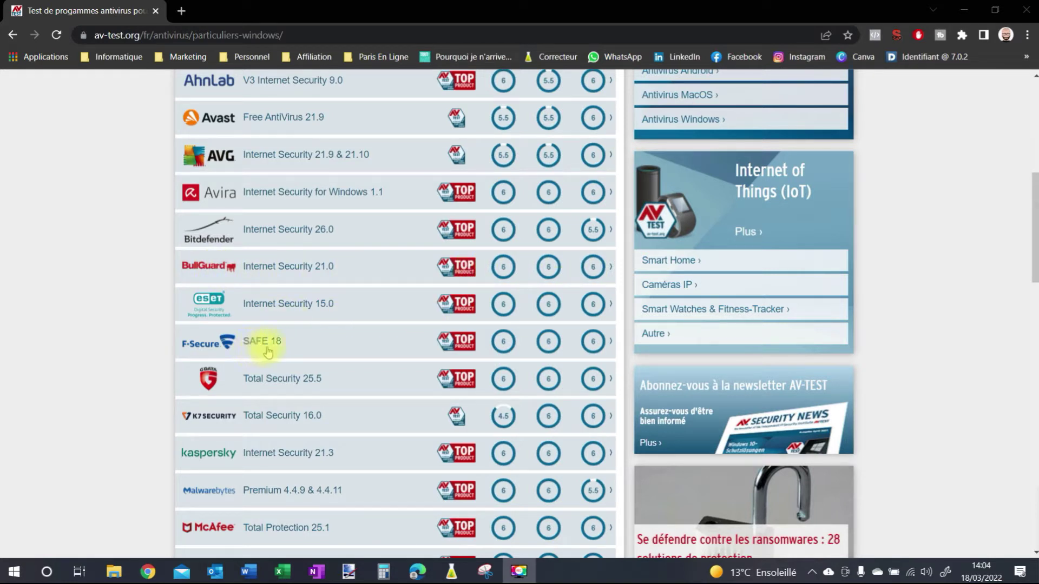
scroll(380, 390, down, 1)
scroll(380, 391, down, 1)
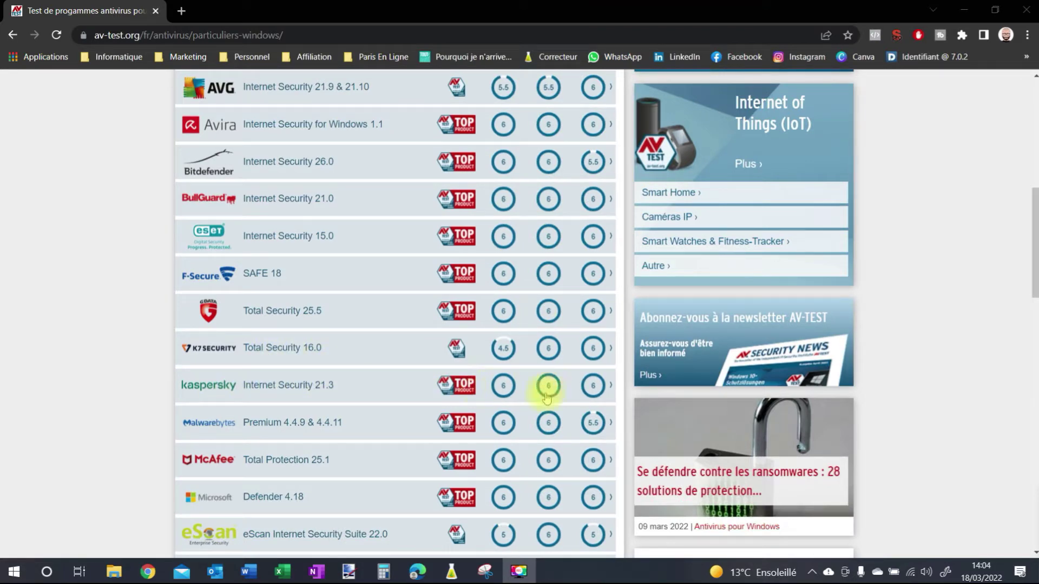
scroll(347, 405, down, 3)
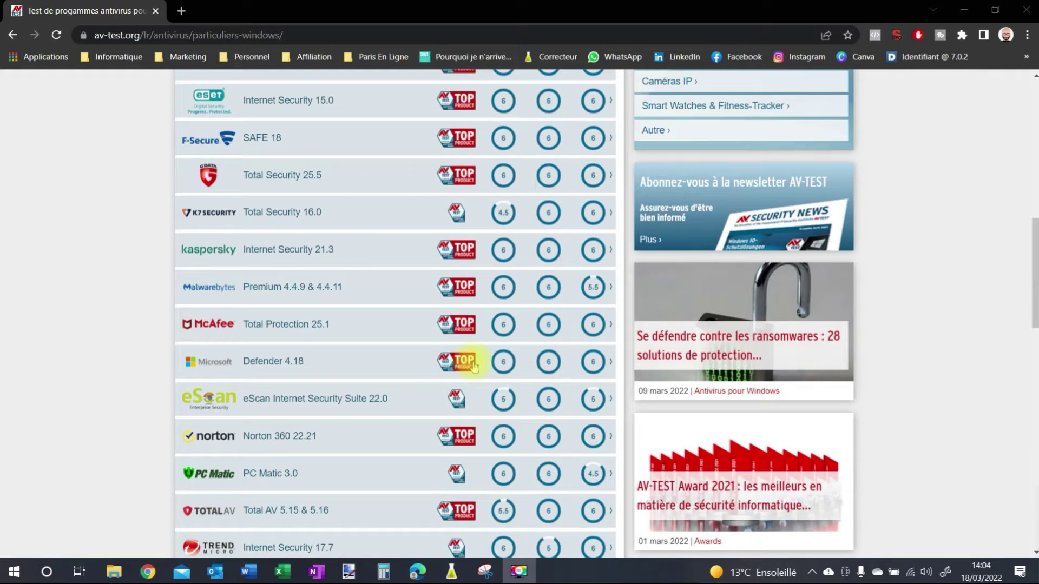
scroll(336, 362, down, 1)
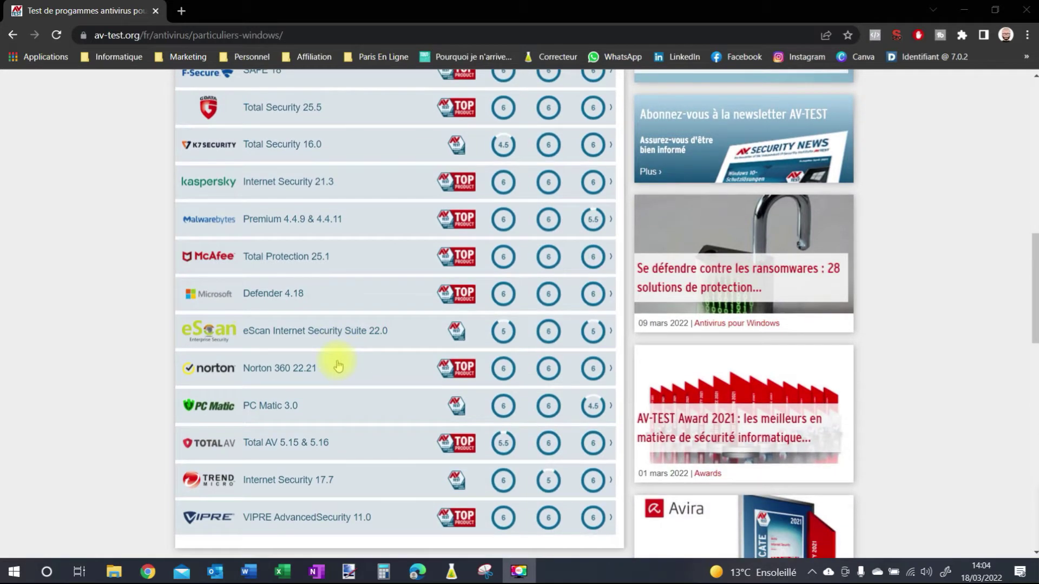
scroll(338, 365, down, 1)
scroll(338, 365, up, 1)
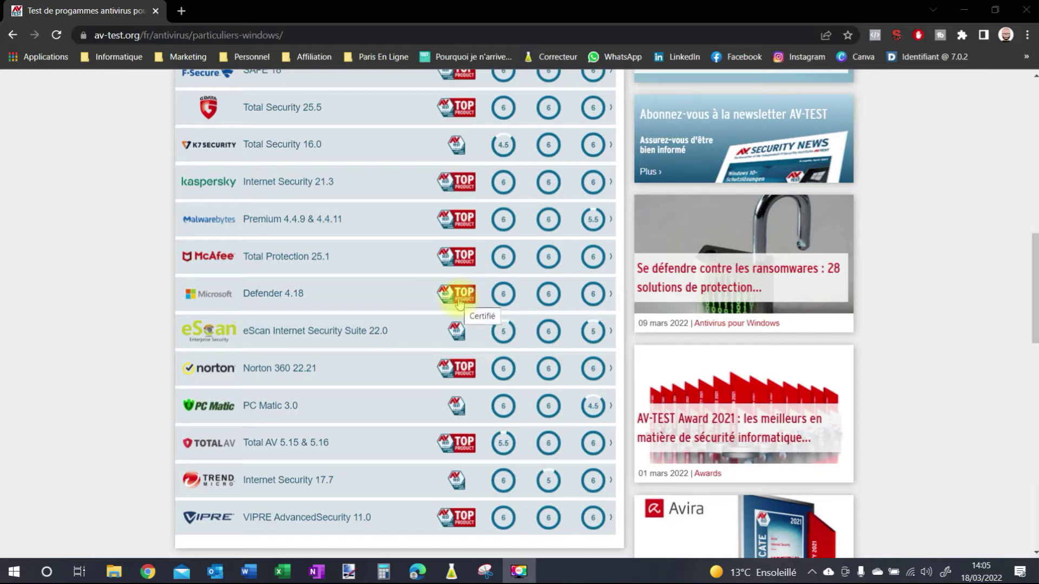
scroll(459, 303, up, 12)
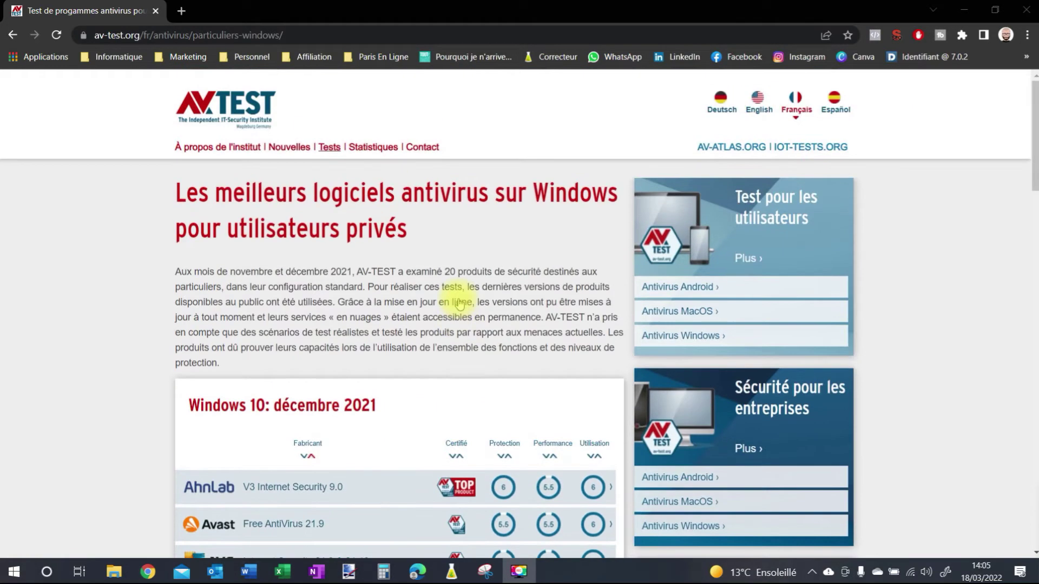
- Open the detailed test report for Microsoft Defender 4.18 from the Windows 10 antivirus comparison table
scroll(458, 303, down, 10)
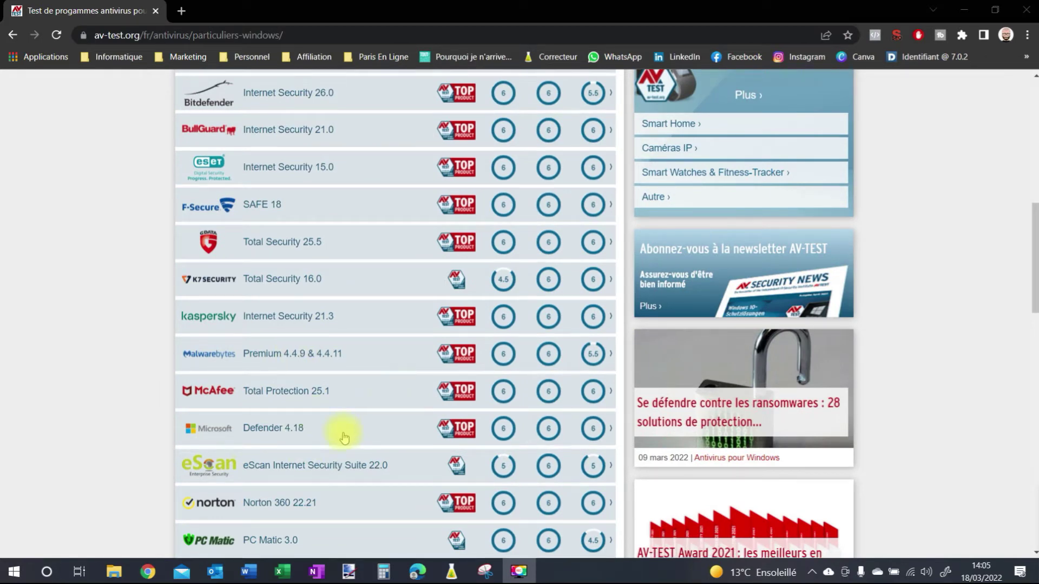
scroll(336, 400, down, 3)
scroll(319, 307, up, 1)
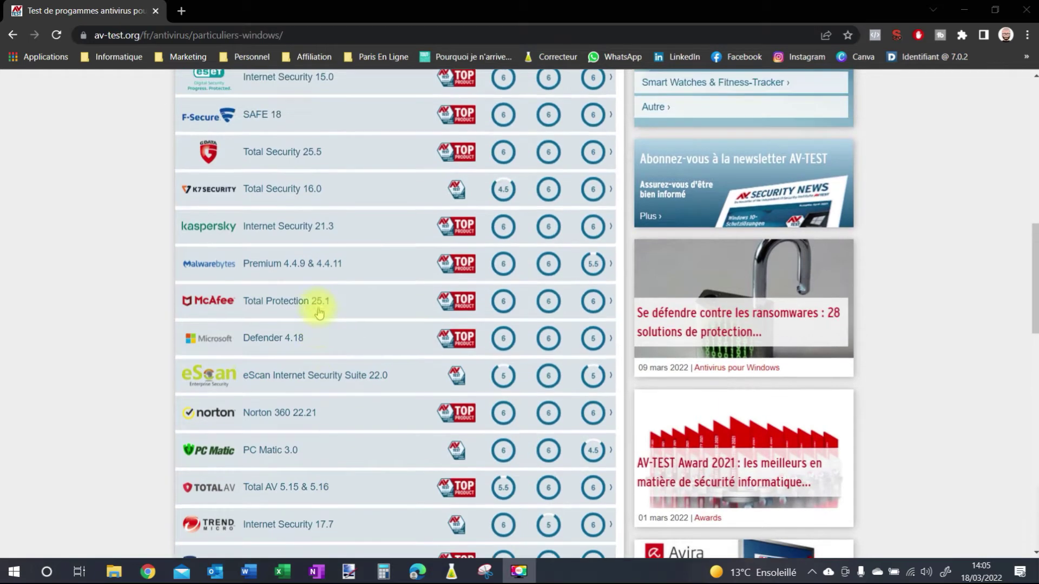
scroll(346, 373, up, 6)
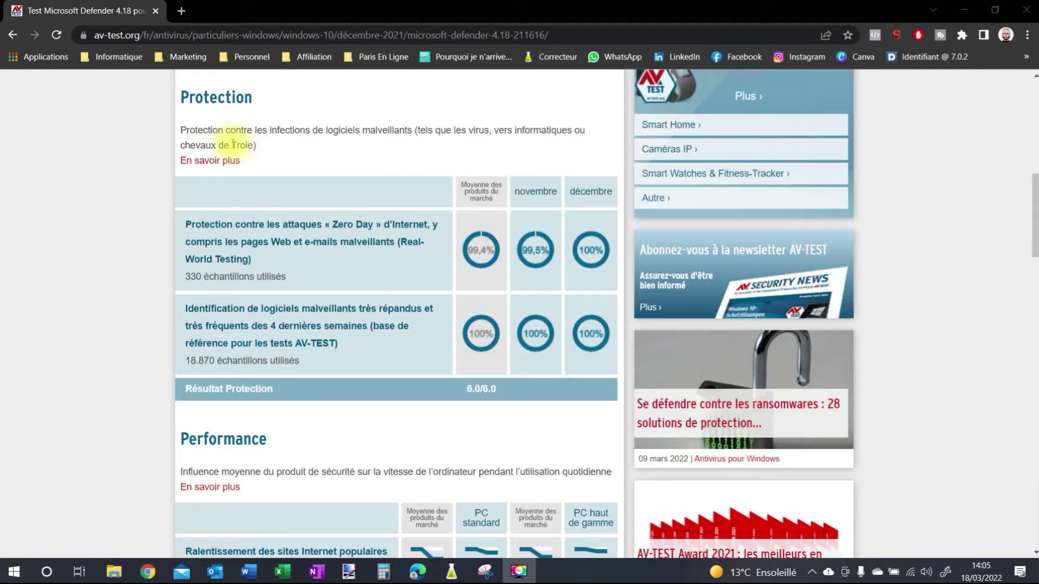
- Examine the Protection and Performance results in the Microsoft Defender 4.18 report against the market averages
drag(213, 129, 362, 128)
click(309, 128)
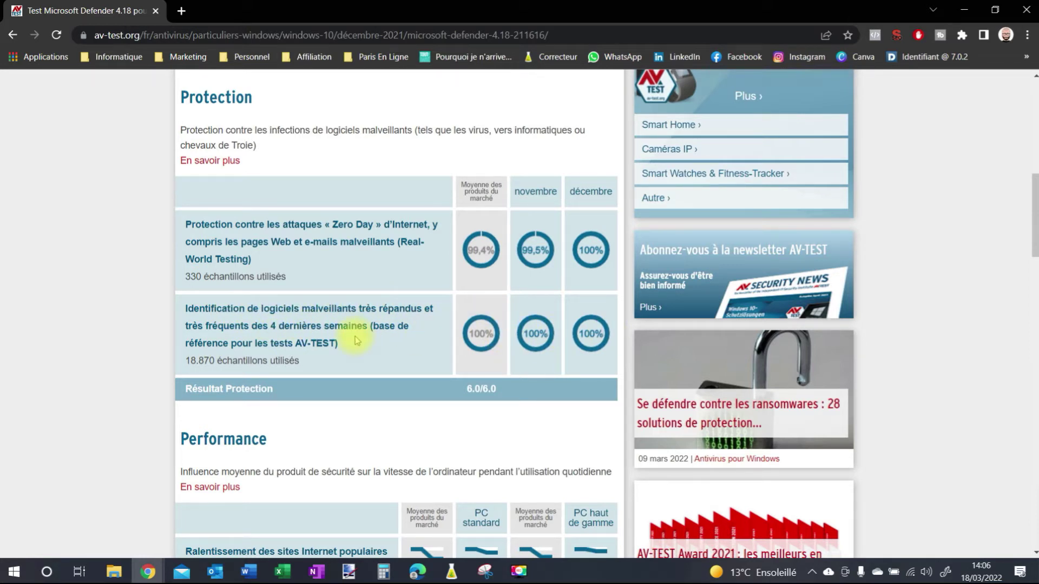
scroll(351, 341, down, 5)
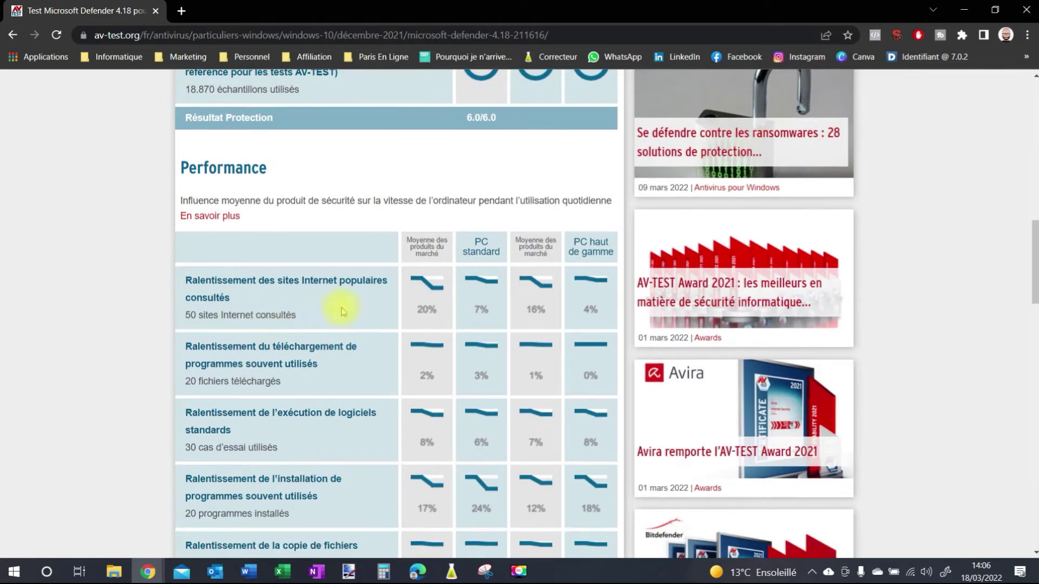
scroll(116, 417, down, 1)
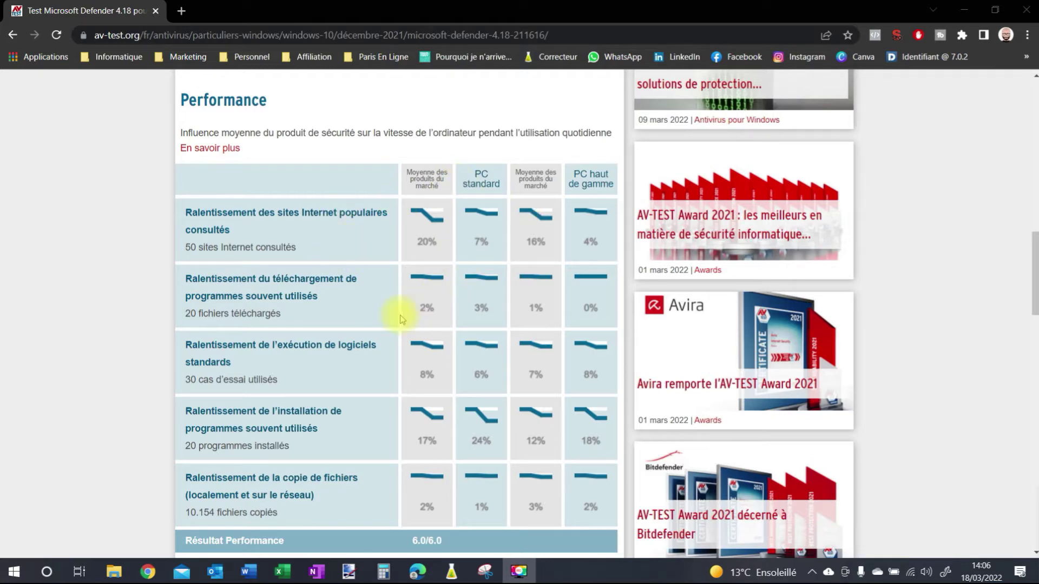
scroll(400, 314, up, 3)
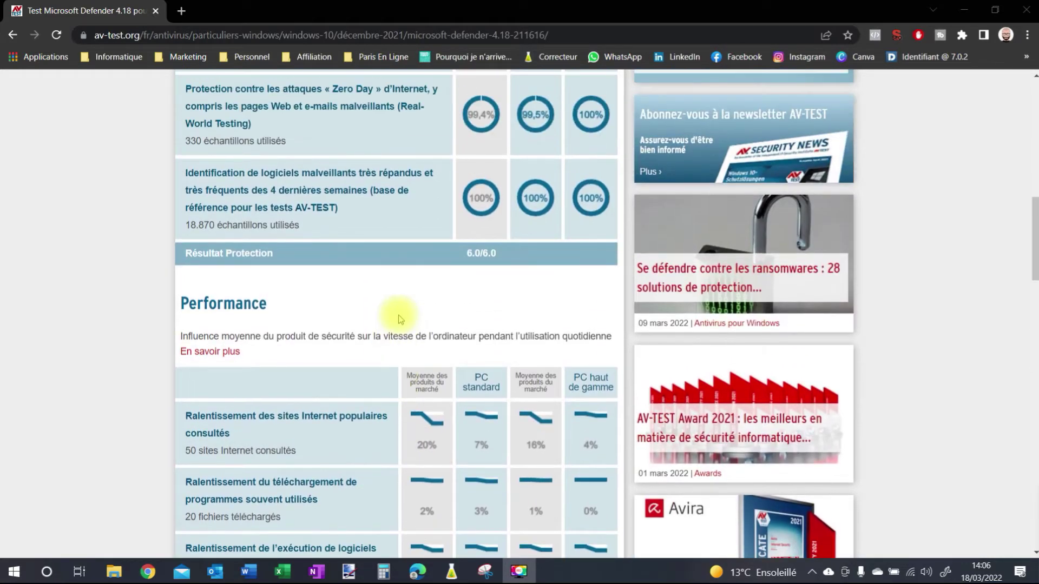
scroll(398, 314, down, 4)
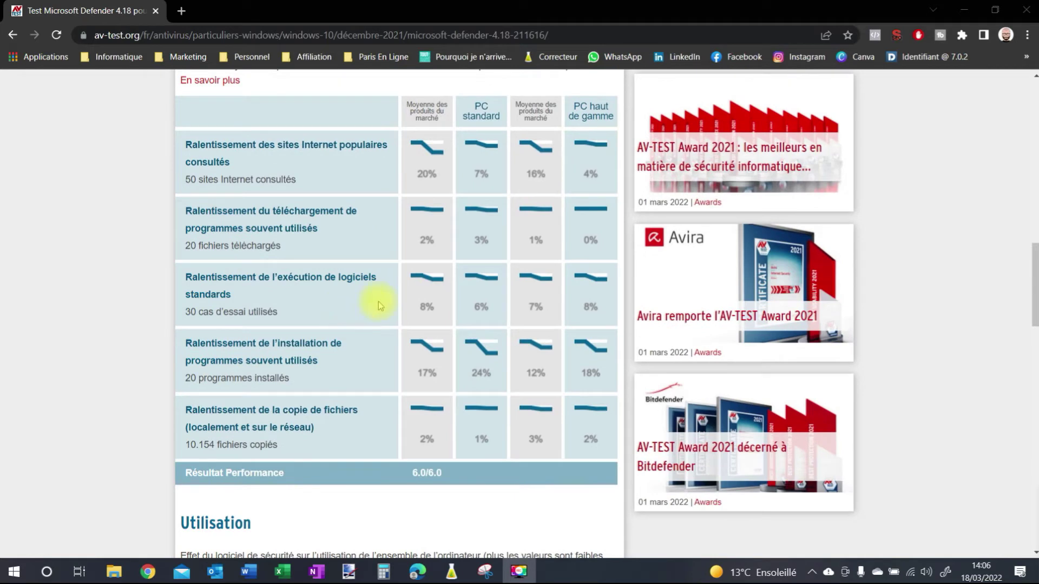
scroll(378, 303, down, 4)
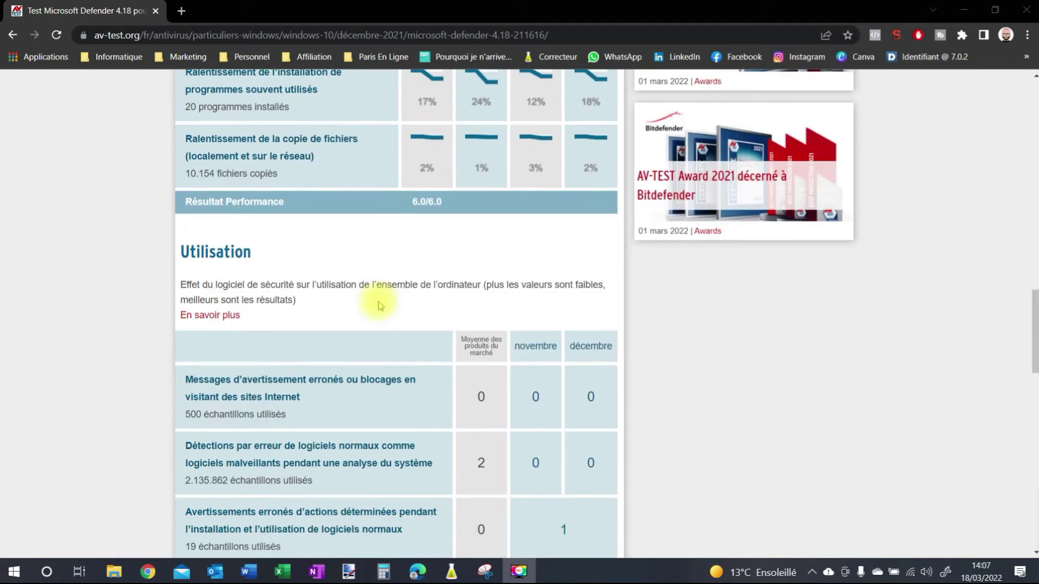
scroll(378, 303, up, 2)
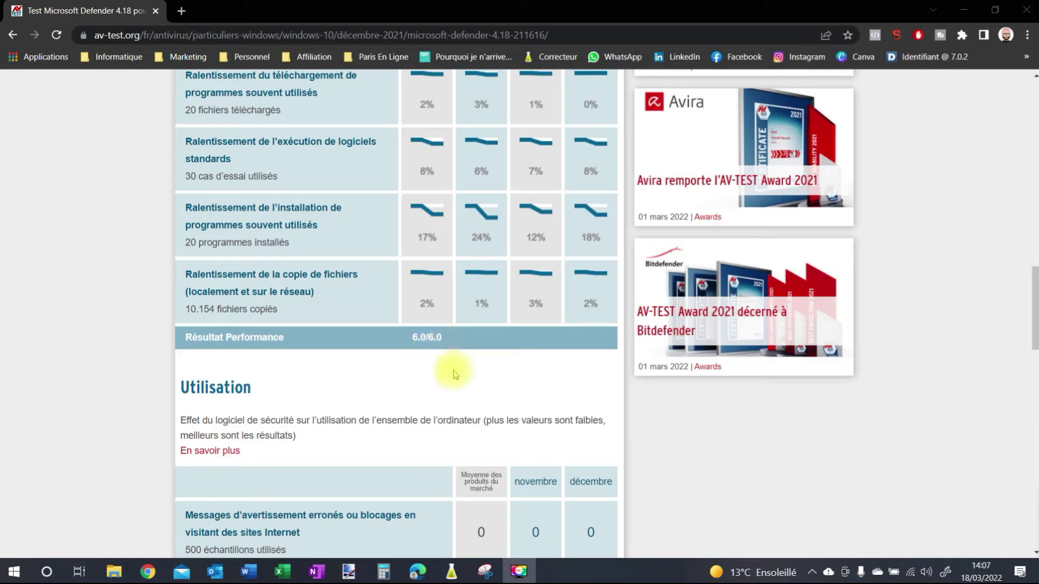
- Examine the Utilisation results in the Defender report, covering false warnings, false detections and wrongful blocks
scroll(455, 373, down, 3)
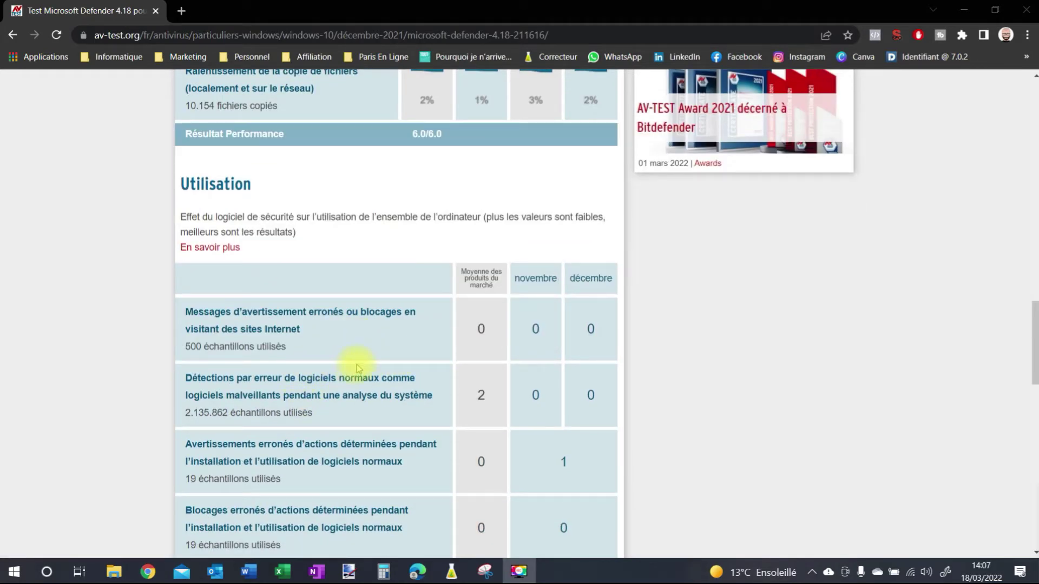
scroll(357, 367, down, 1)
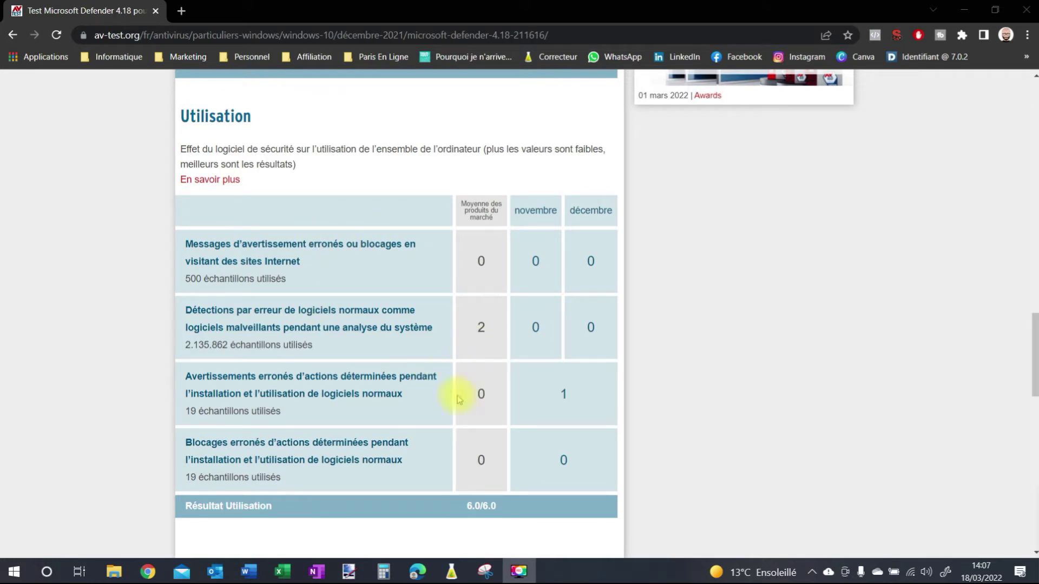
scroll(400, 373, down, 3)
scroll(400, 373, up, 1)
scroll(401, 373, up, 2)
scroll(401, 374, up, 1)
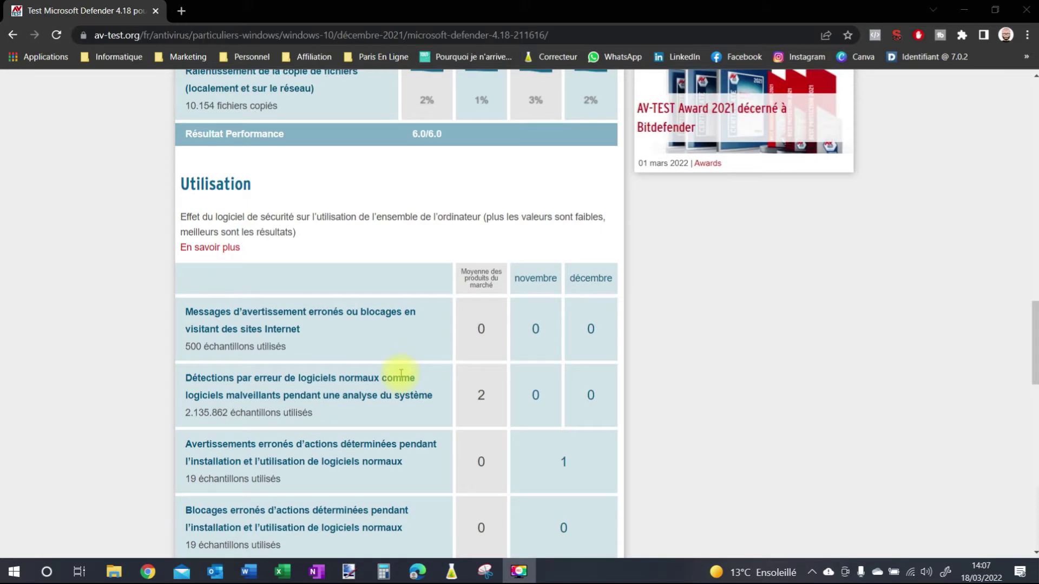
scroll(400, 373, down, 1)
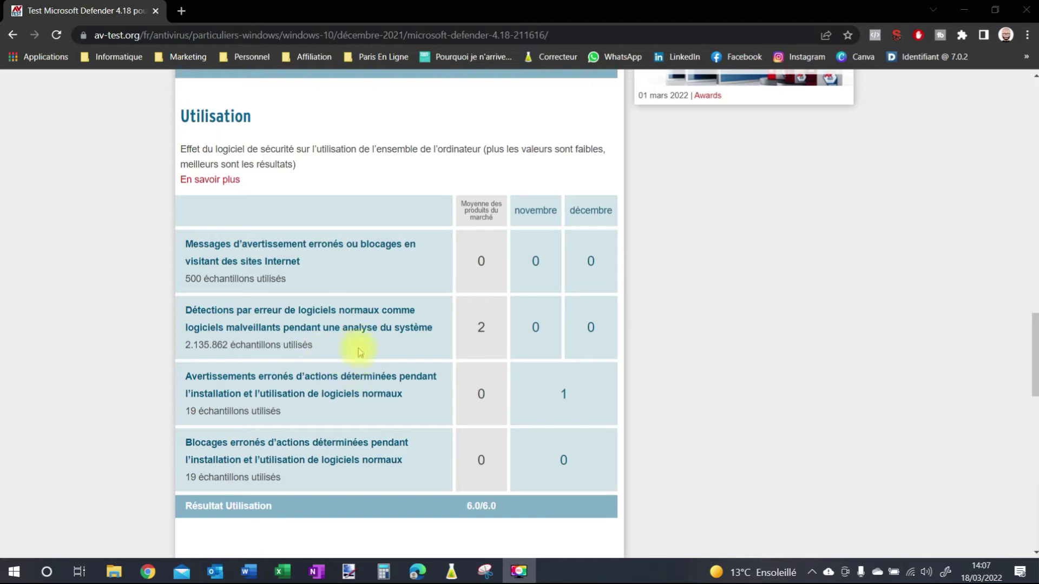
- Read how the point-based evaluation works, and review Defender's Utilisation, Performance and Protection results again
scroll(425, 346, down, 4)
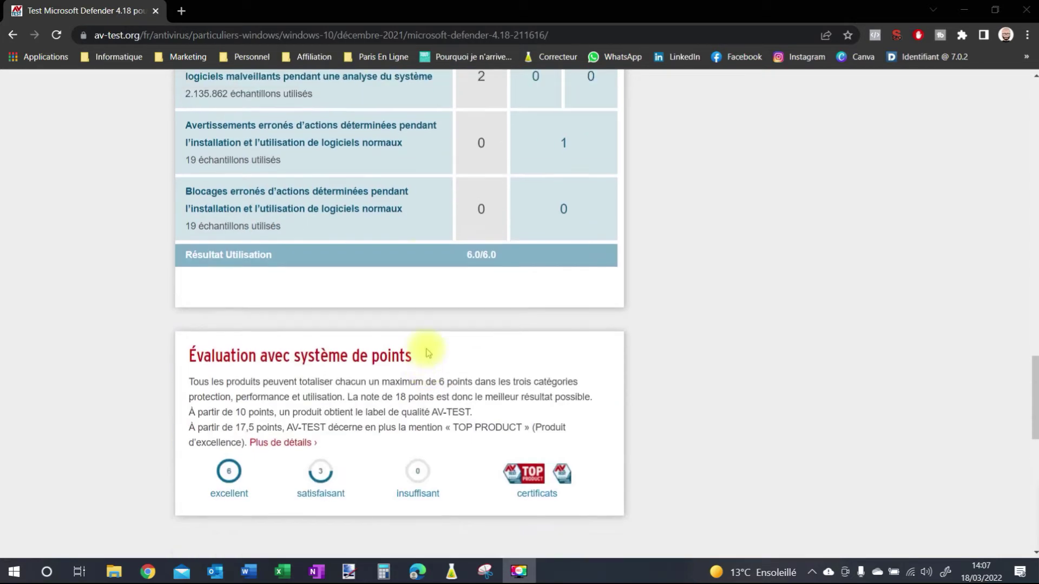
scroll(428, 352, up, 10)
scroll(427, 352, down, 11)
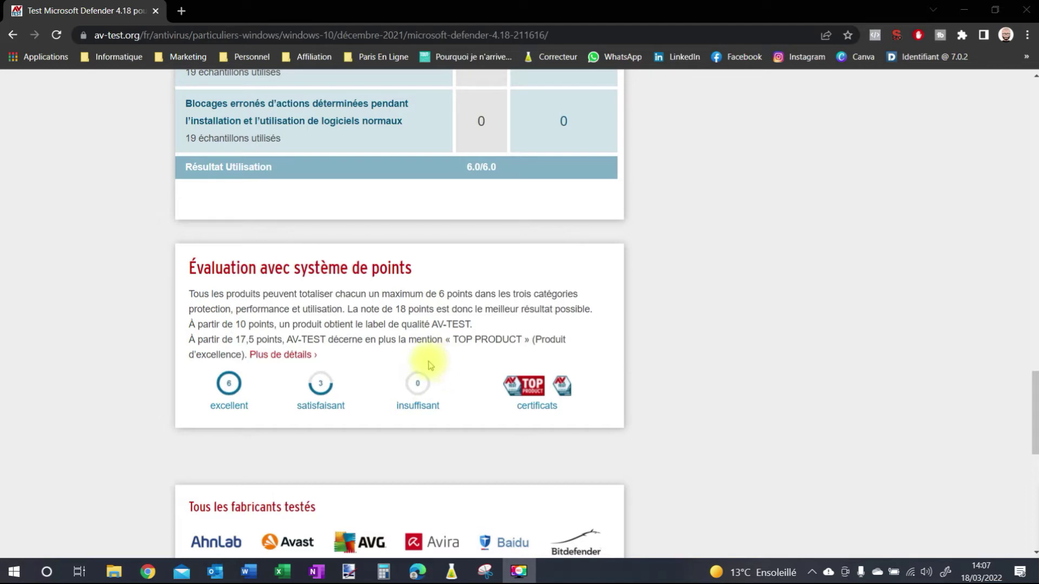
scroll(427, 364, up, 5)
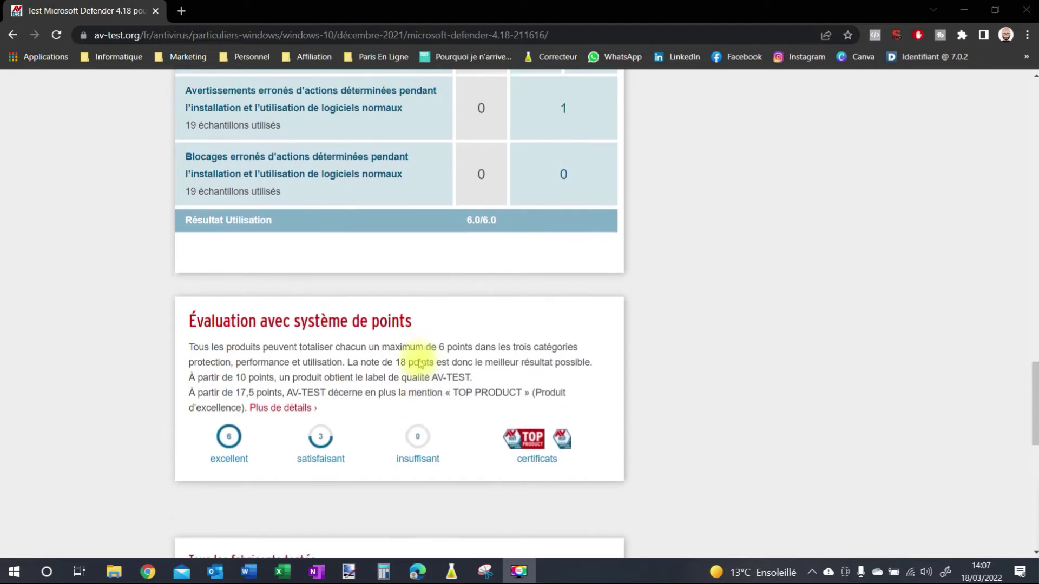
scroll(421, 364, up, 12)
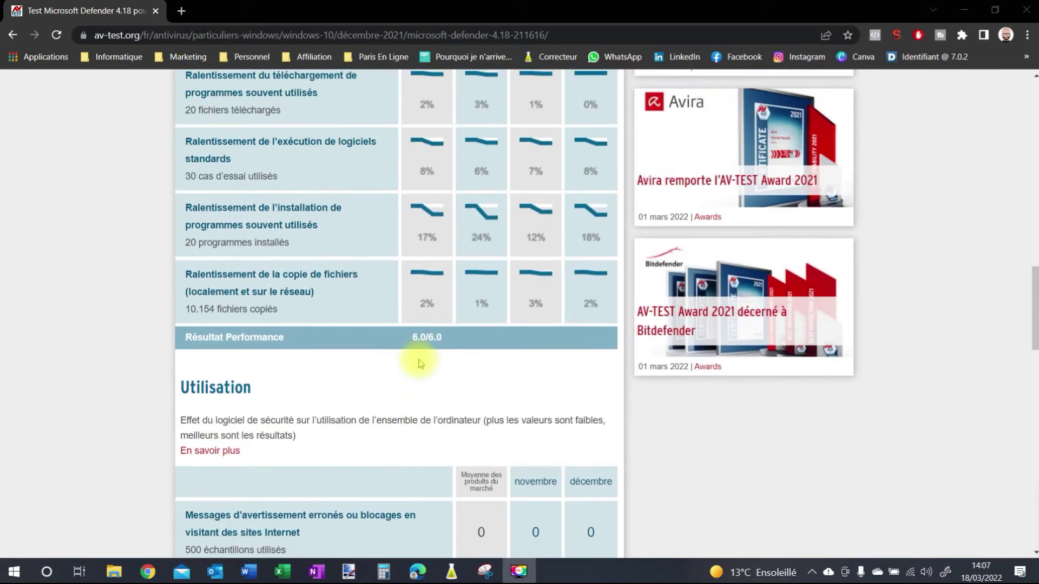
scroll(420, 364, up, 11)
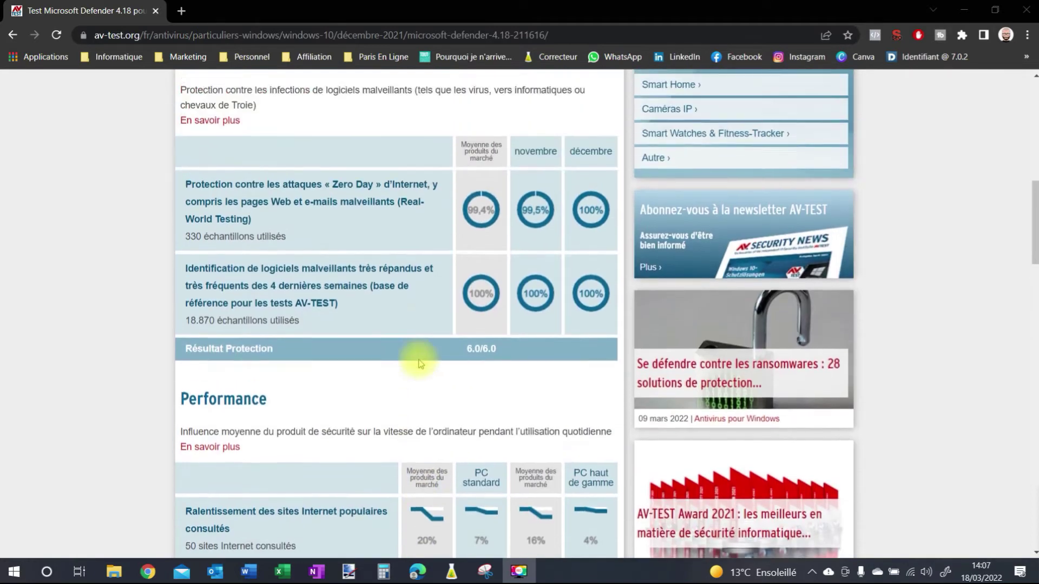
scroll(421, 363, up, 2)
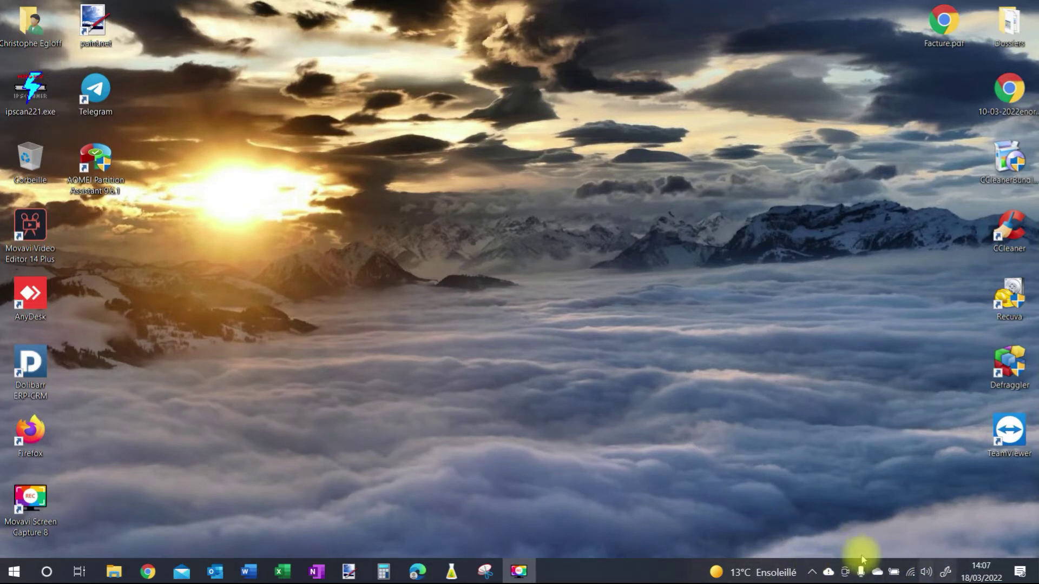
- Check the hidden notification-area icons on the desktop for the Windows Security icon, and hide them again
click(811, 572)
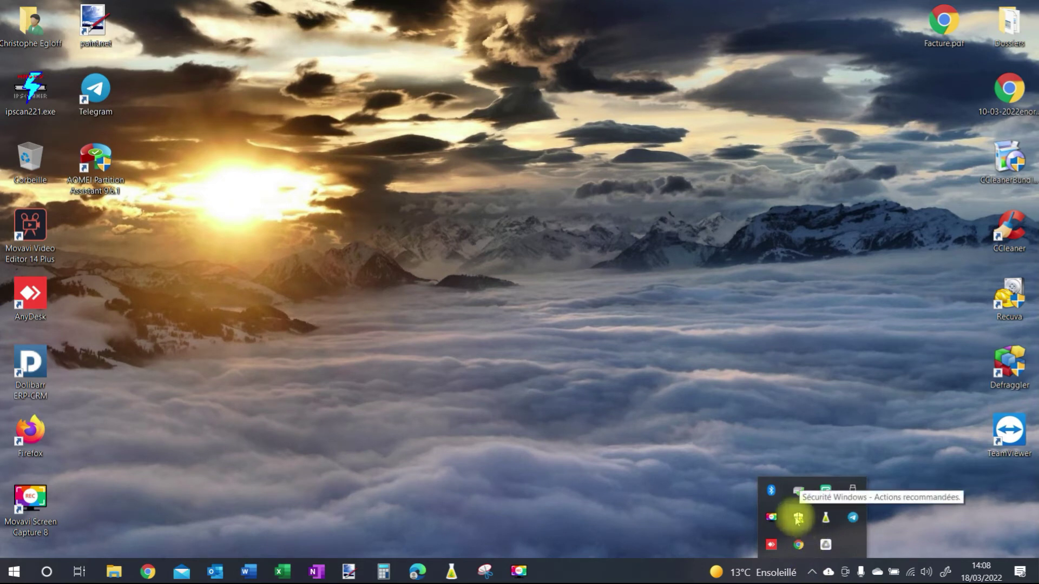
click(812, 574)
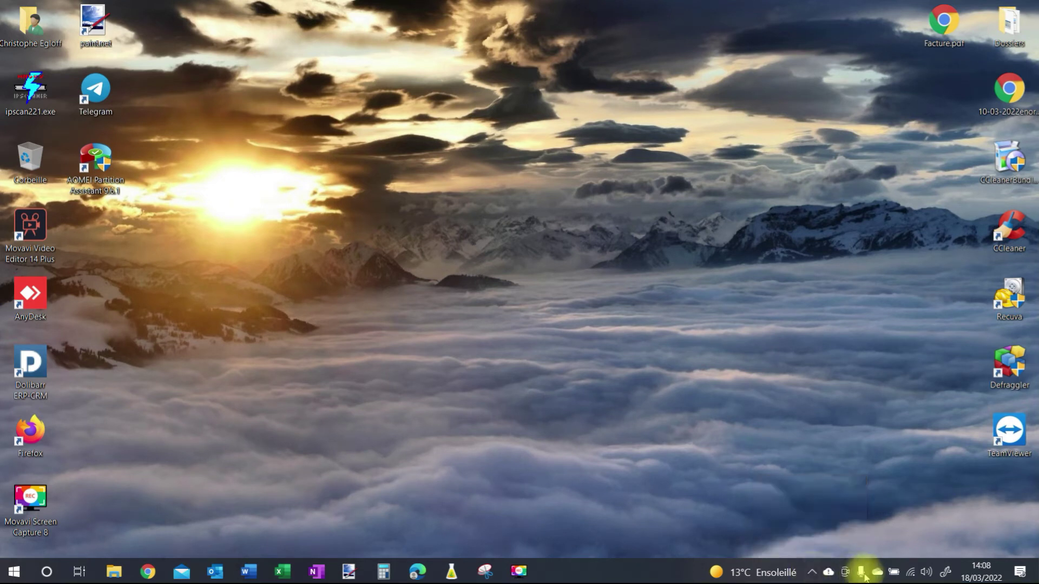
- Turn on the Windows Security notification icon in the taskbar's icon selection settings, and close the settings
right_click(621, 572)
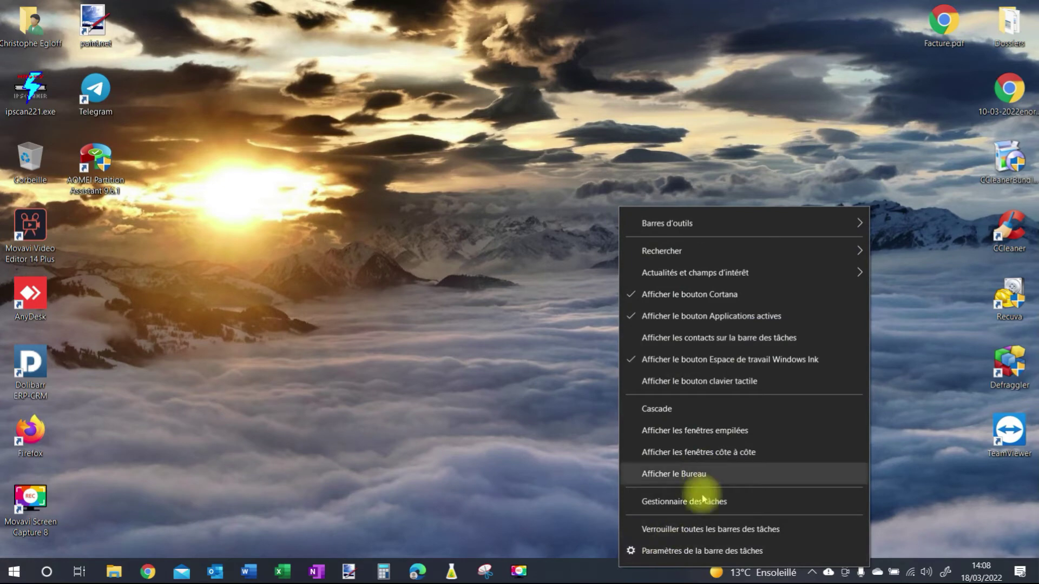
click(697, 551)
scroll(394, 431, down, 5)
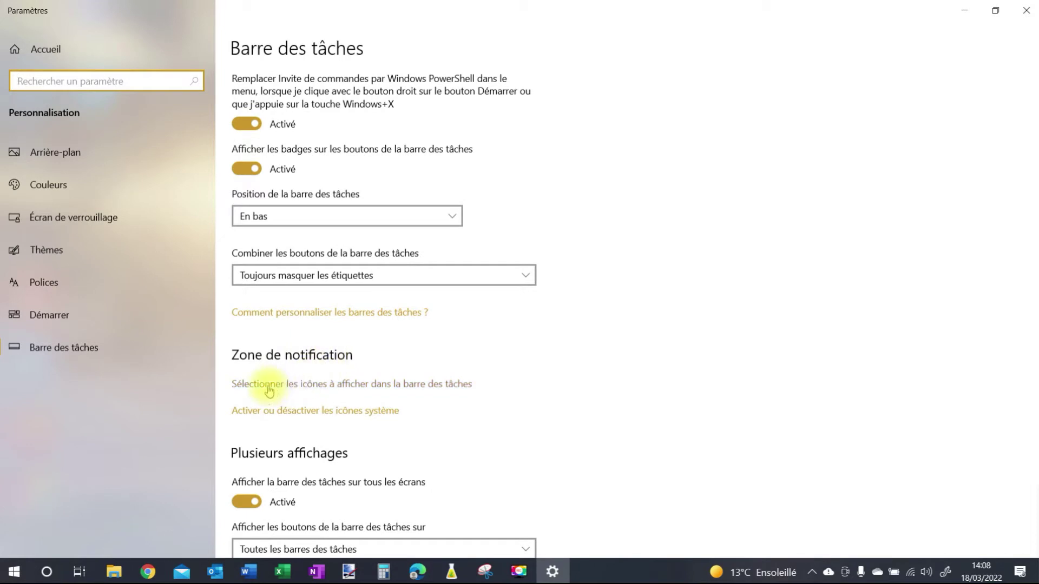
click(413, 387)
scroll(136, 292, down, 5)
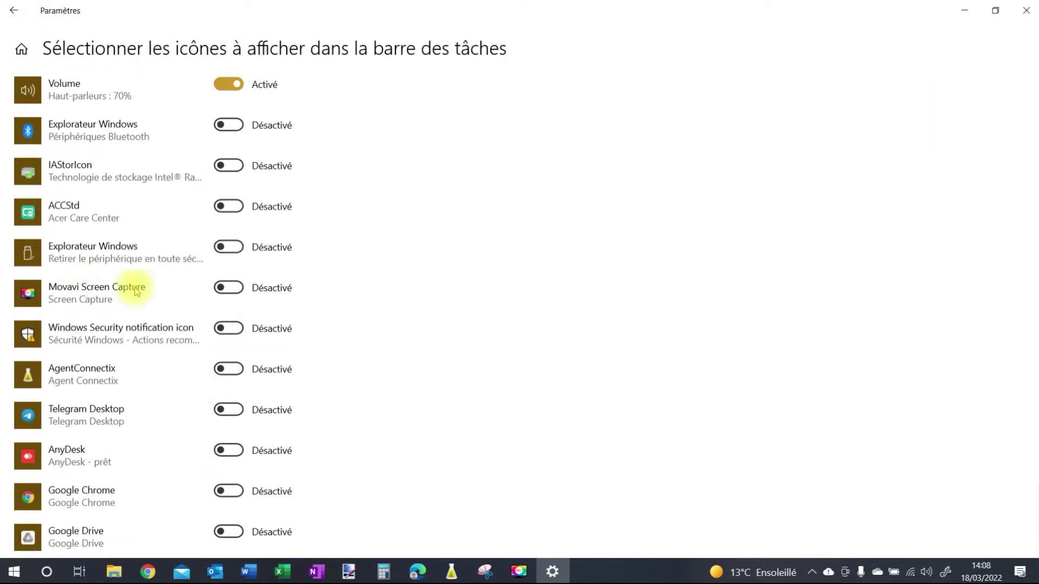
scroll(63, 327, down, 1)
scroll(73, 309, up, 5)
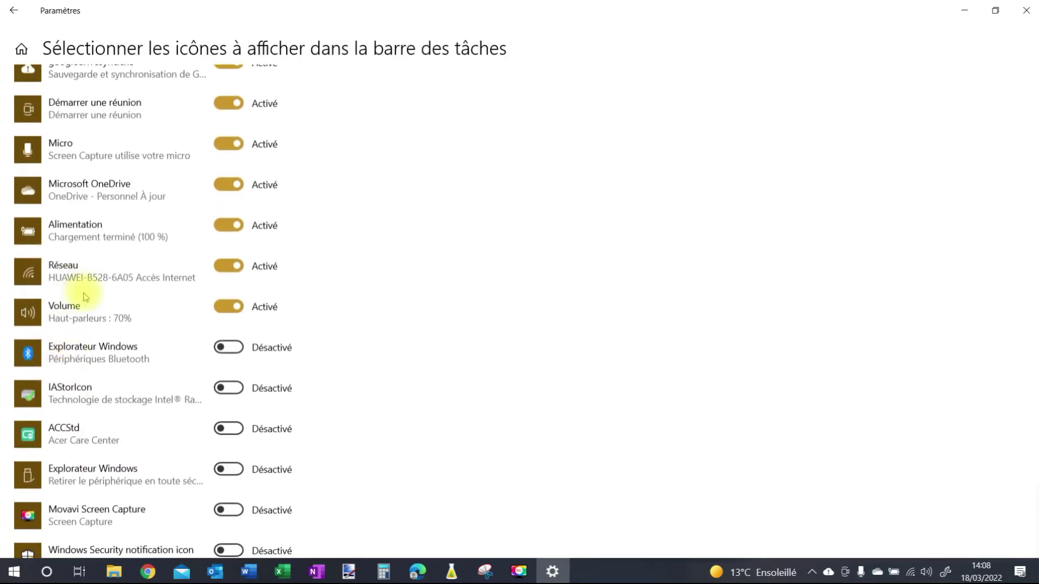
scroll(82, 286, down, 3)
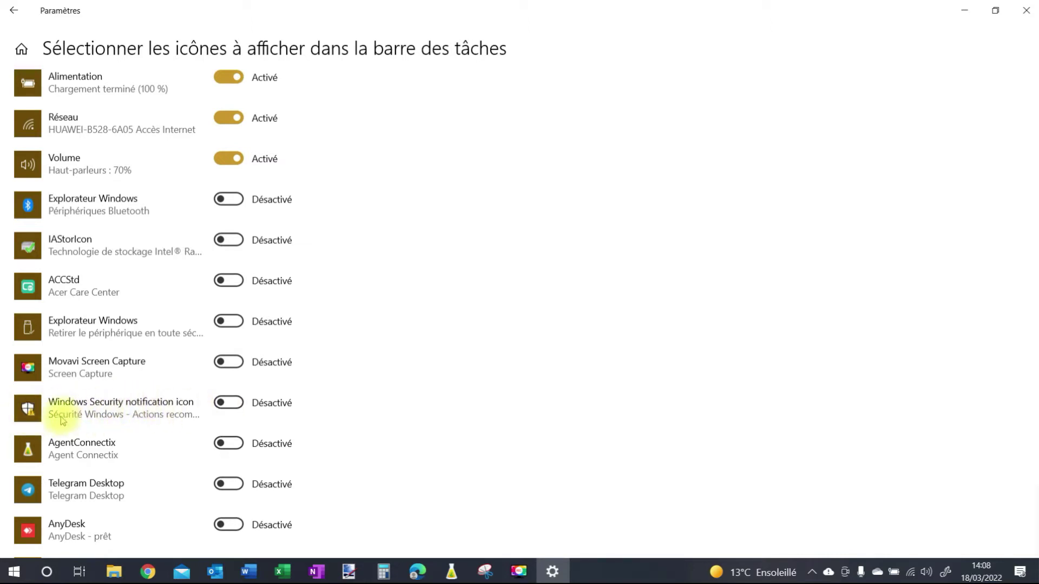
click(235, 404)
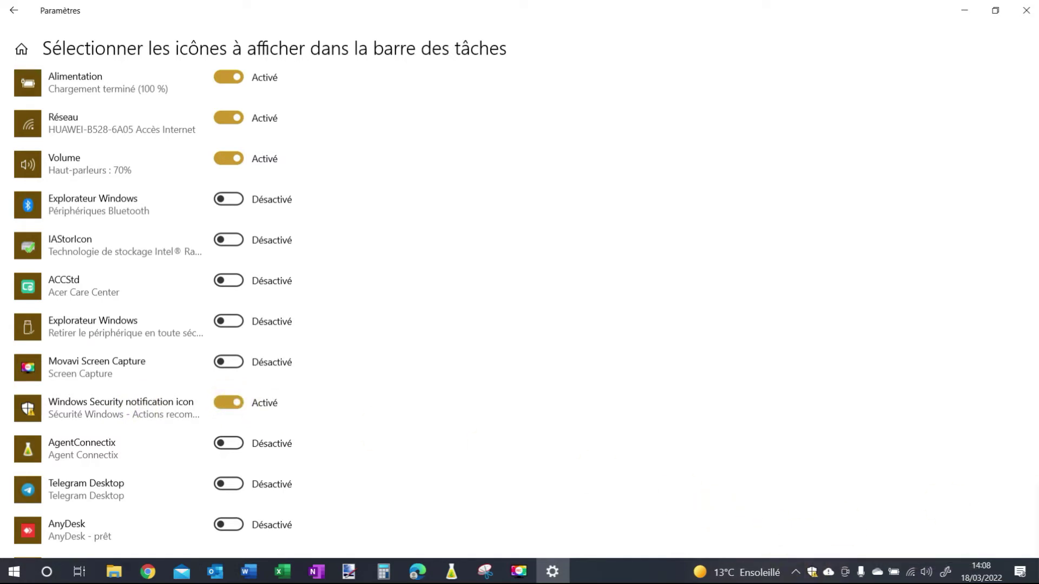
key(alt+F4)
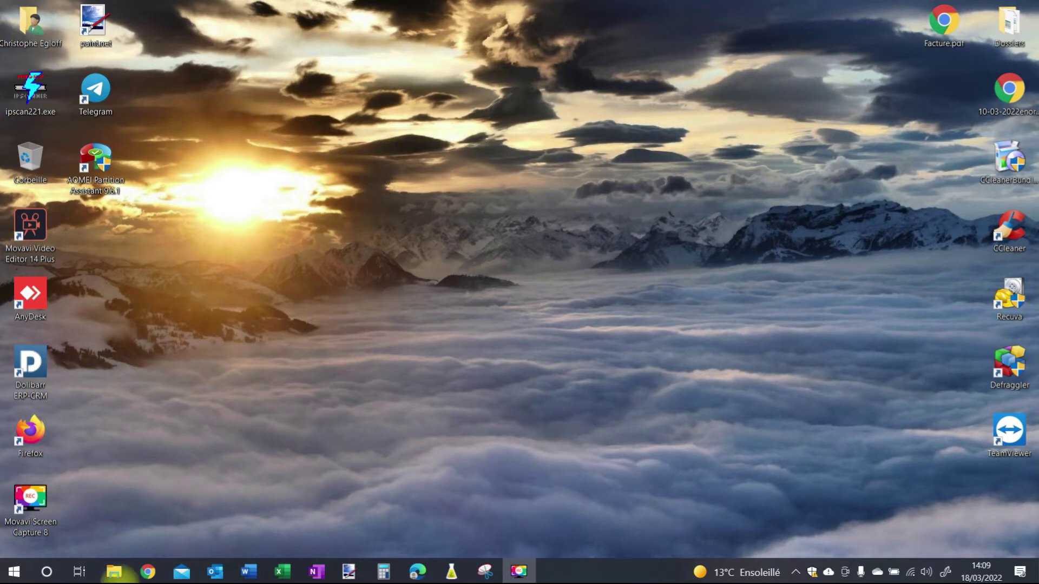
- Find and open the Panneau de configuration, and display its items by Catégorie
click(11, 574)
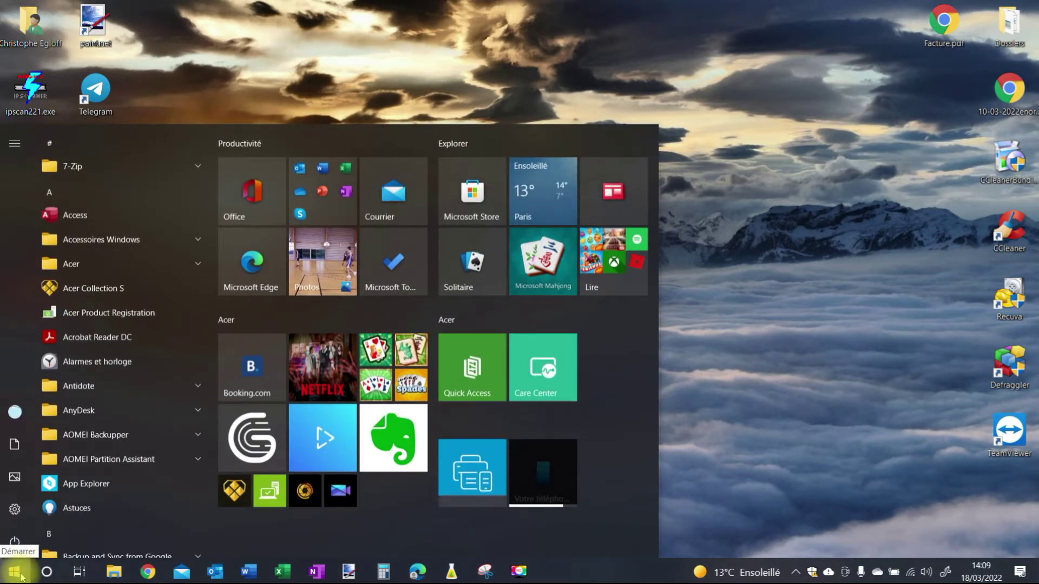
text(panneau)
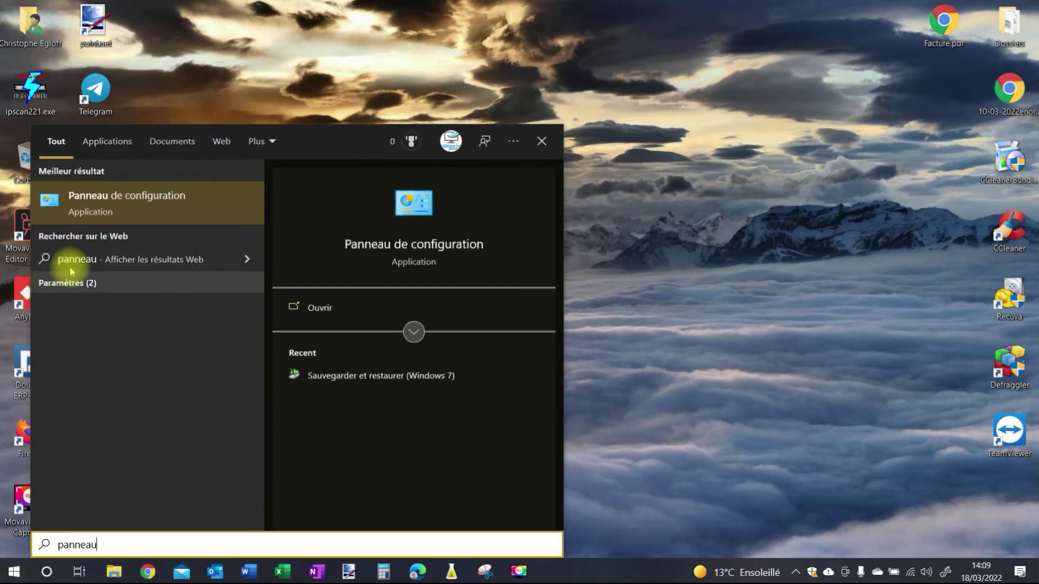
click(105, 197)
click(876, 122)
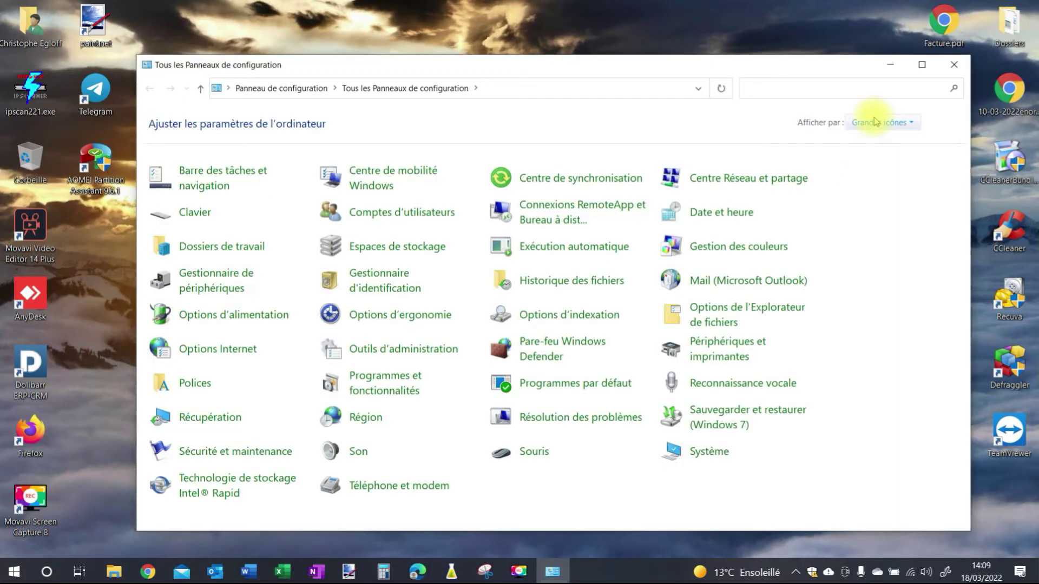
click(881, 142)
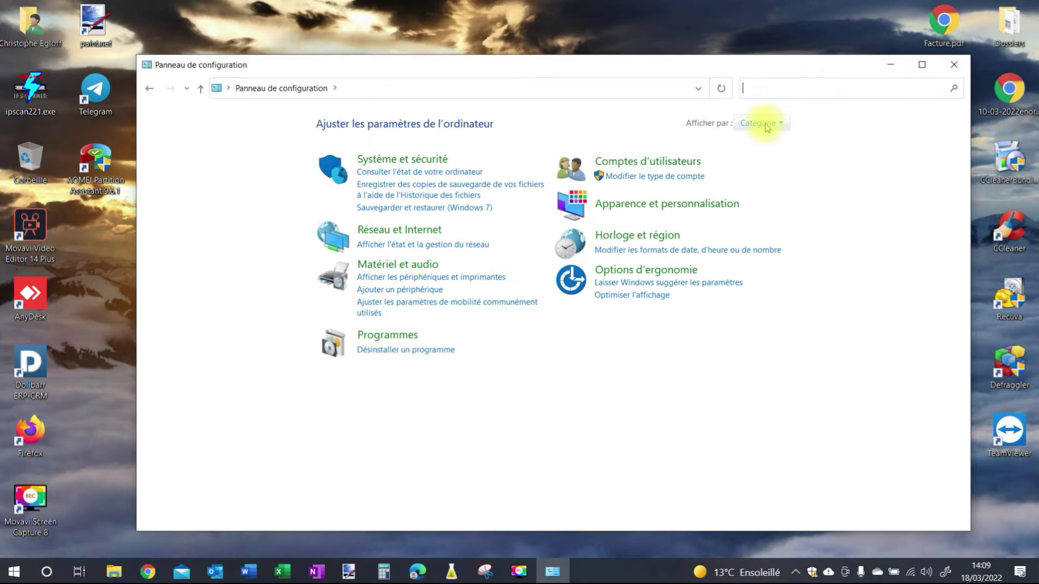
- Switch the control panel to large icons, select Google Chrome in Programmes et fonctionnalités, and close the window without uninstalling anything
click(767, 129)
click(764, 157)
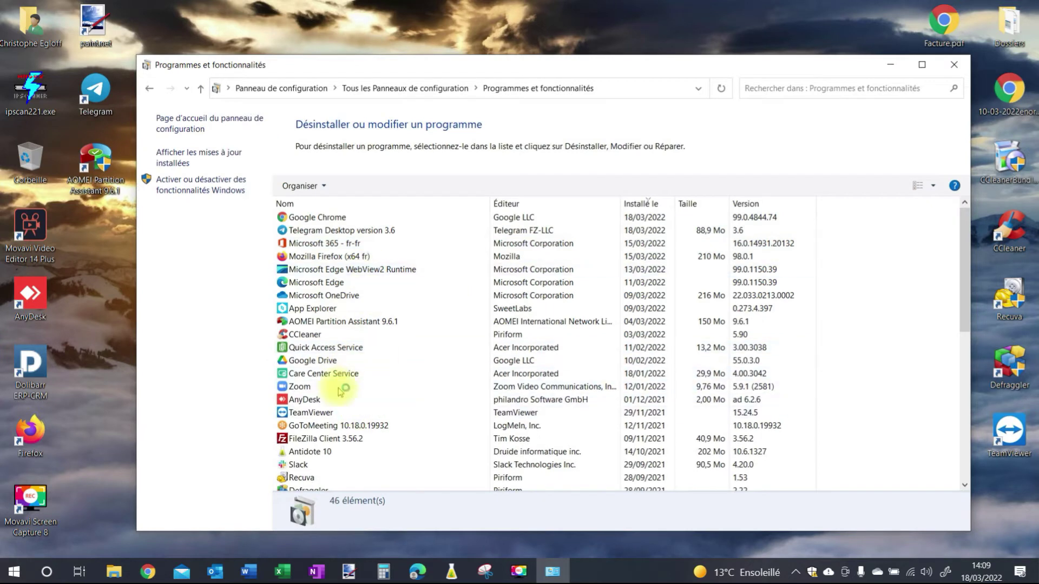
click(340, 219)
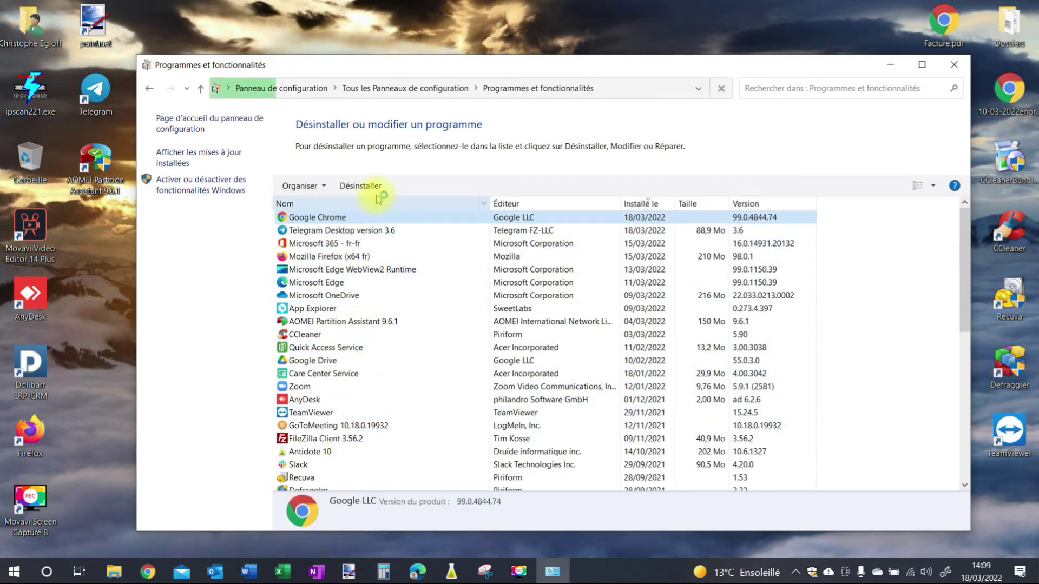
click(961, 65)
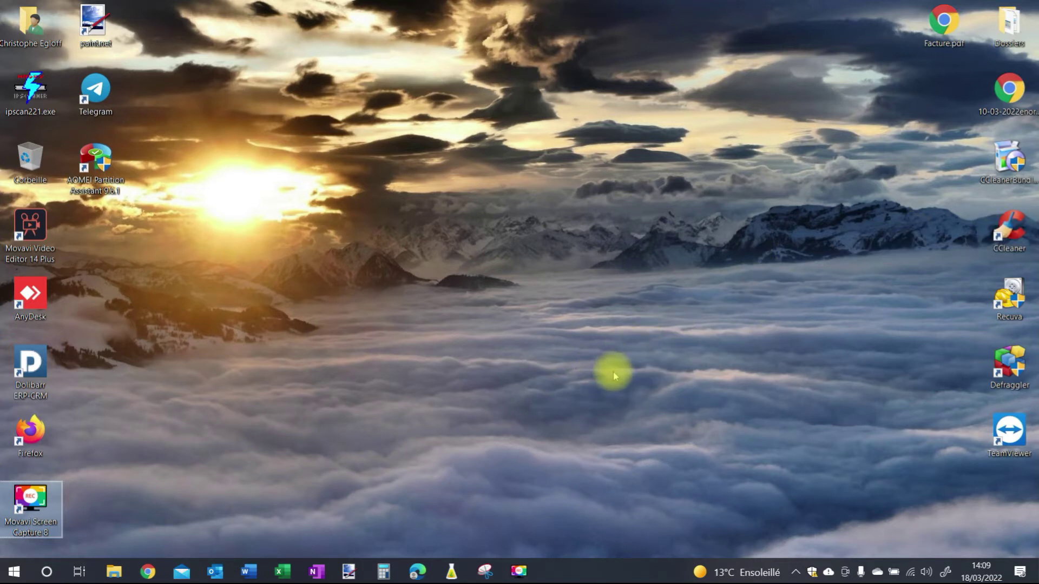
- Switch to CCleaner, view its list of programs that can be uninstalled, and close it
click(999, 231)
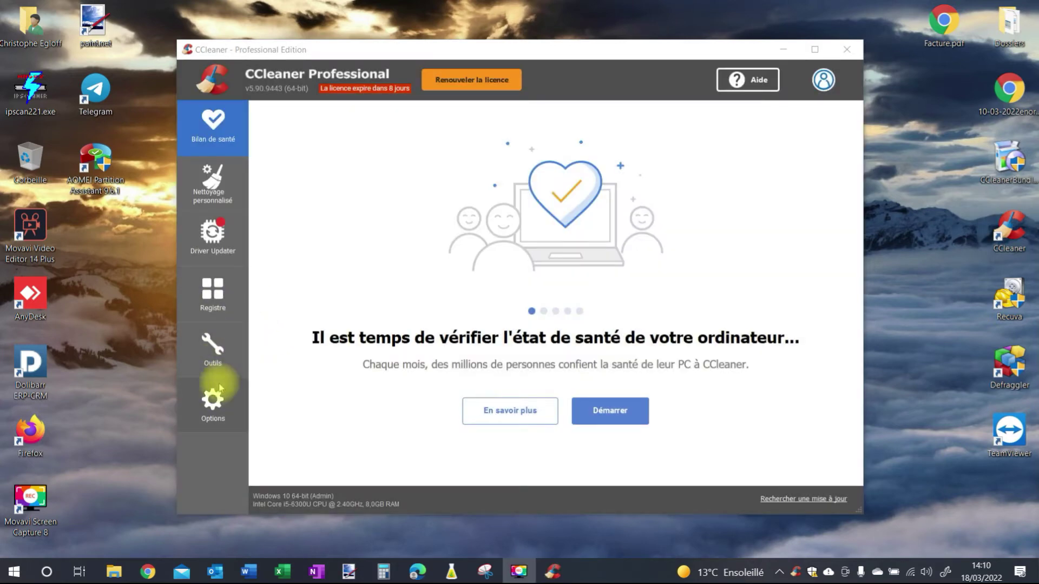
click(214, 349)
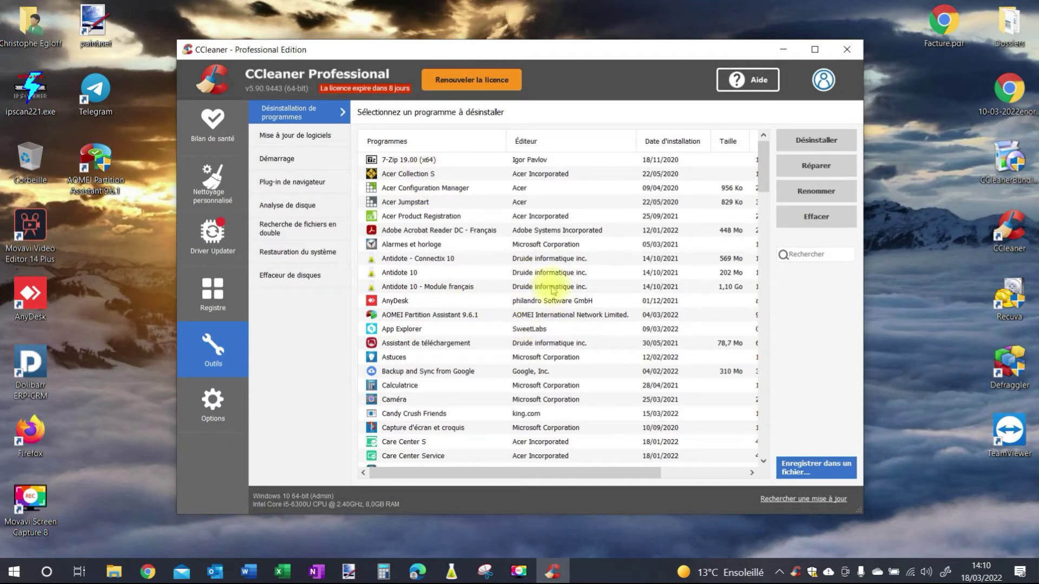
click(846, 49)
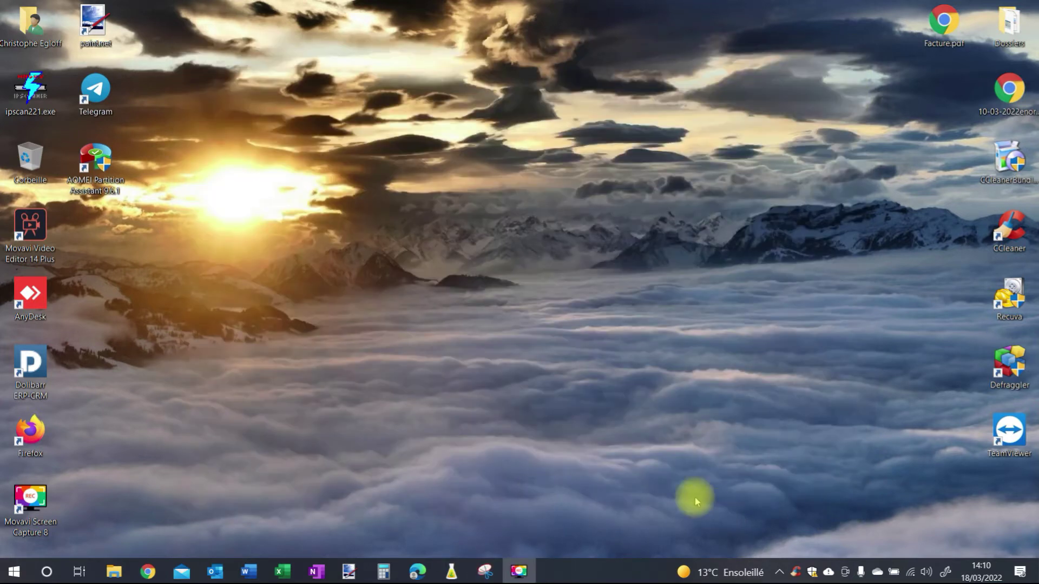
- In Windows Security, ignore the application and browser control warning, and allow the PUABundler:Win32/PiriformBundler threat on the device
click(812, 574)
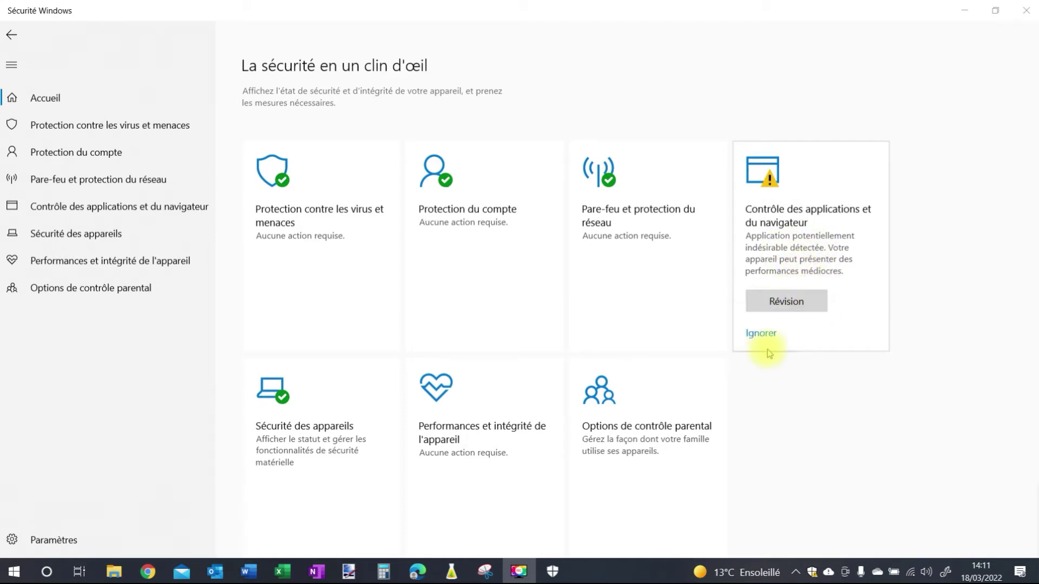
click(763, 332)
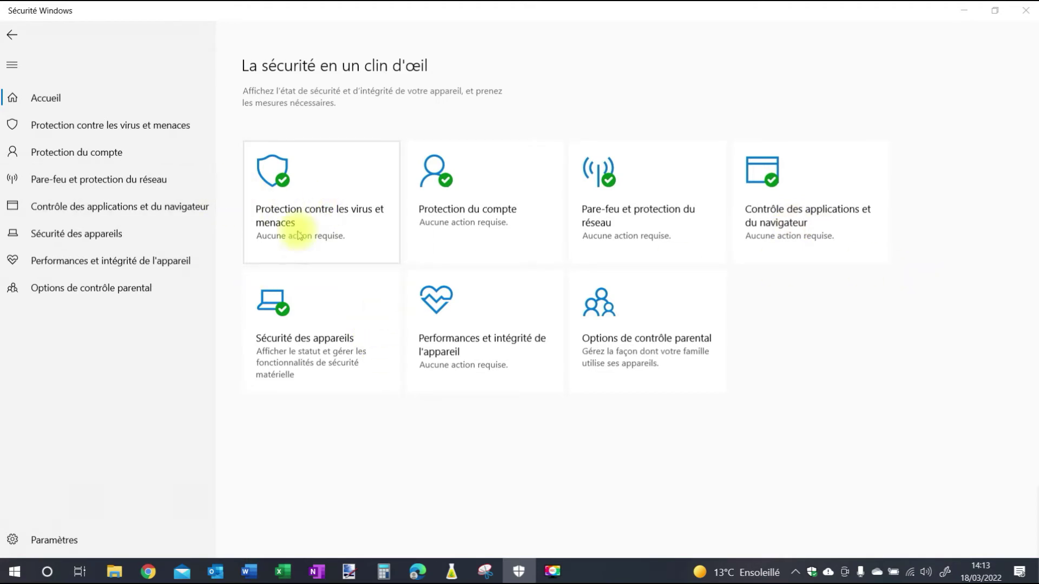
click(321, 218)
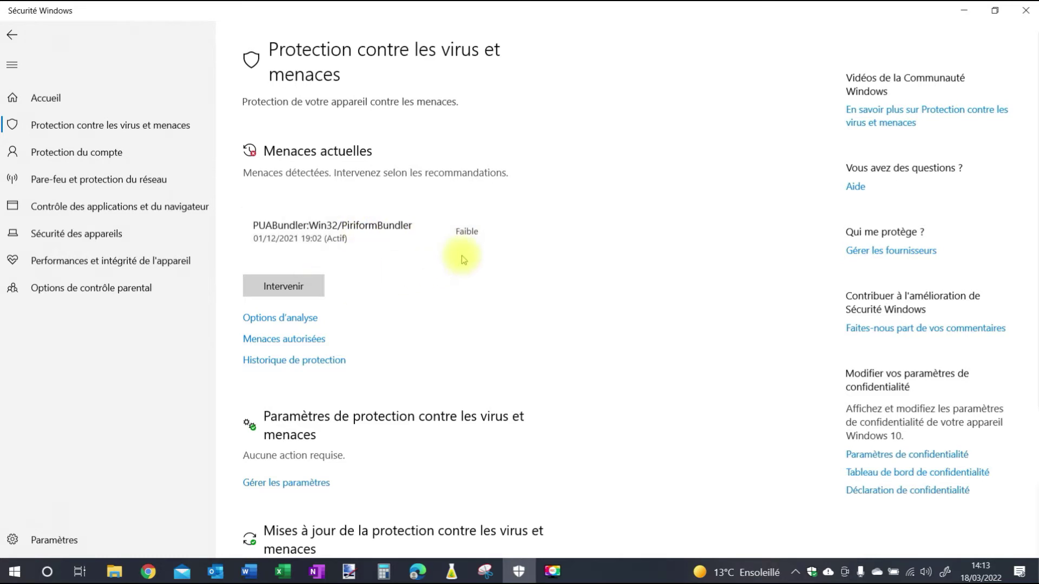
click(493, 233)
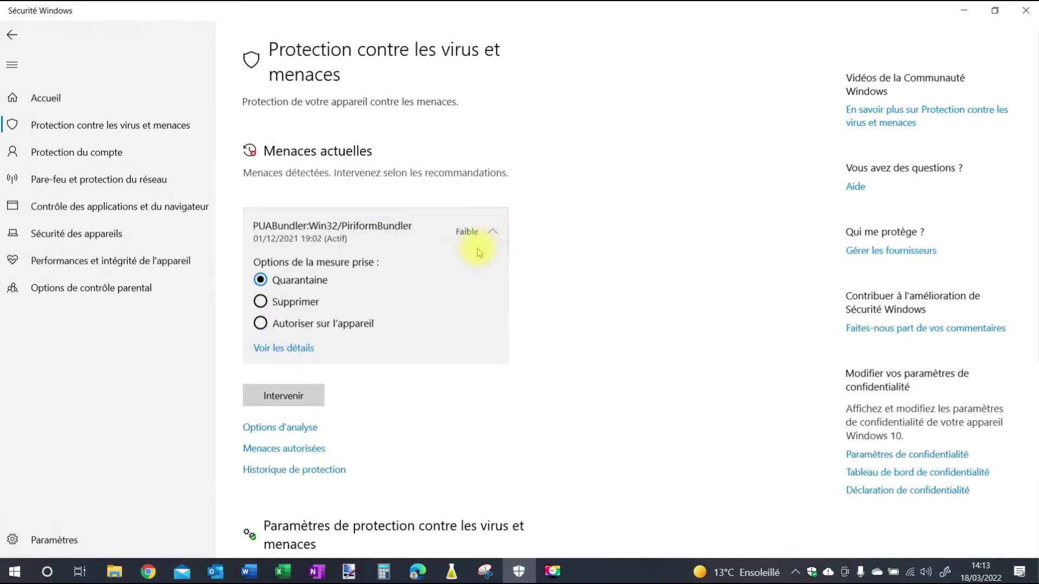
click(294, 328)
click(293, 397)
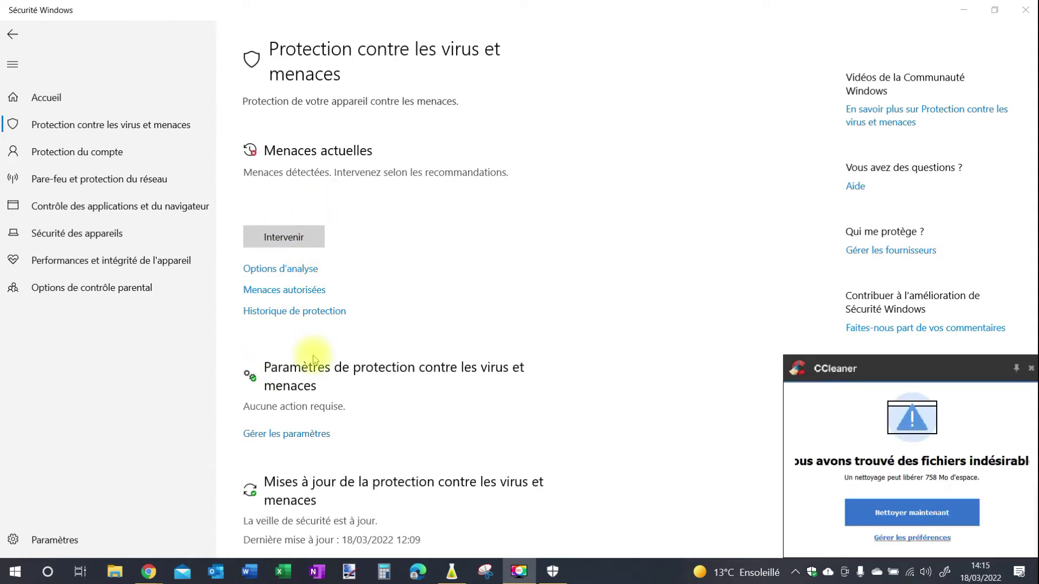
- Examine the quick, full, custom and offline scan options, switching between Analyse rapide and Analyse complète, and close Windows Security
click(304, 277)
scroll(445, 412, down, 2)
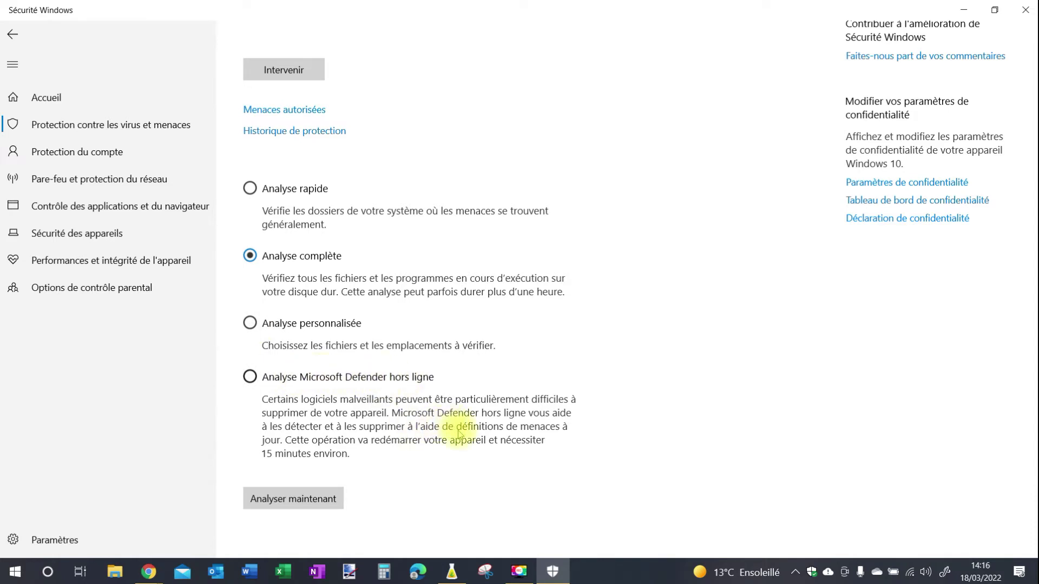
click(278, 190)
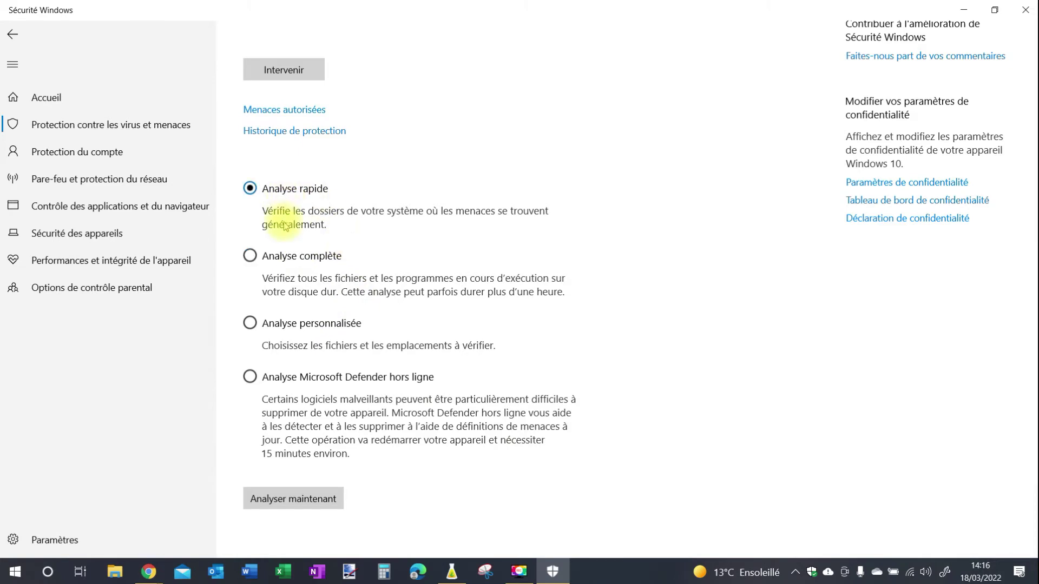
click(297, 260)
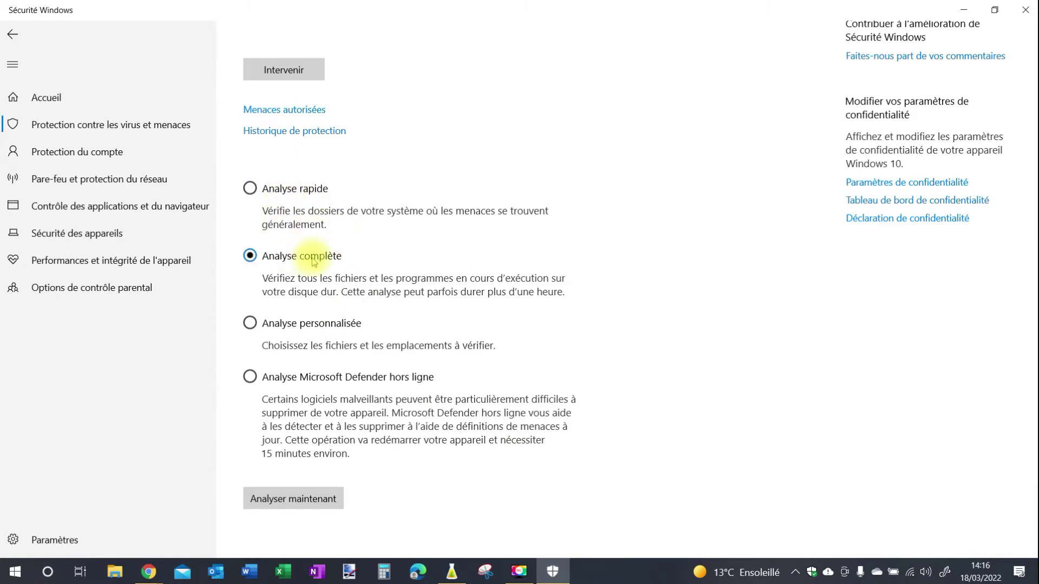
click(278, 186)
scroll(428, 277, up, 1)
scroll(425, 277, up, 2)
scroll(421, 290, down, 2)
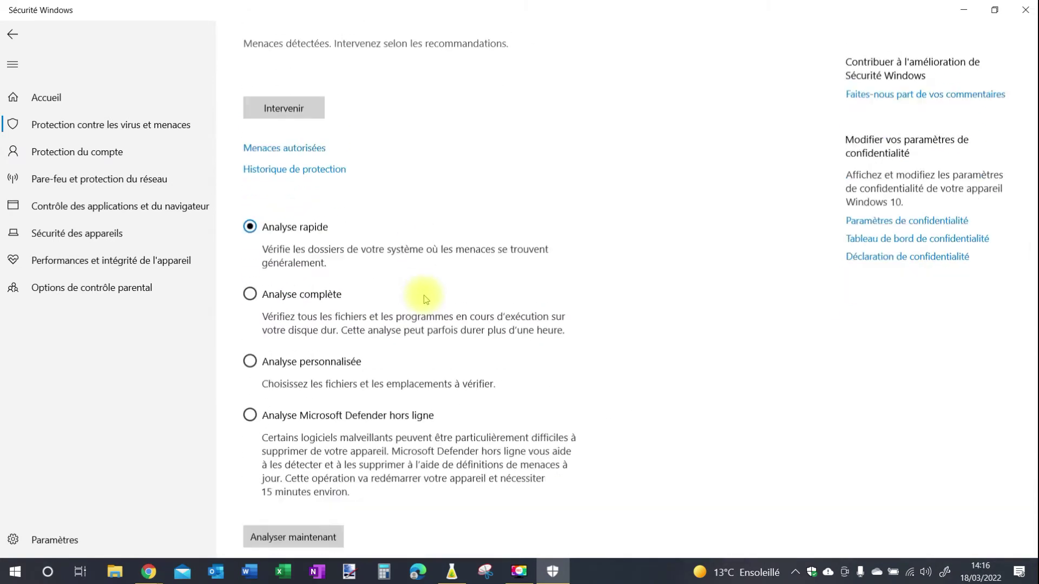
scroll(388, 374, up, 2)
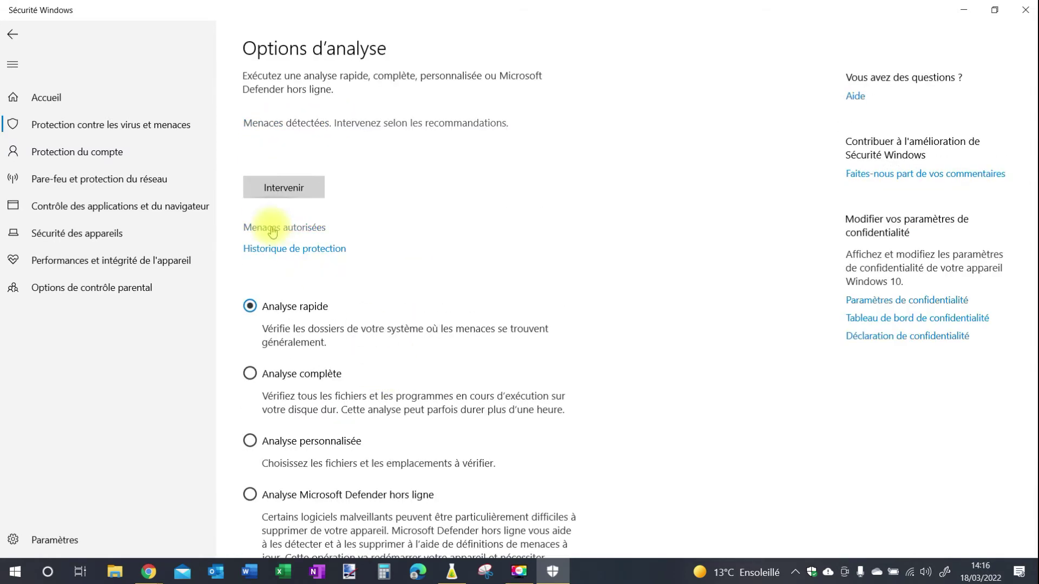
click(126, 130)
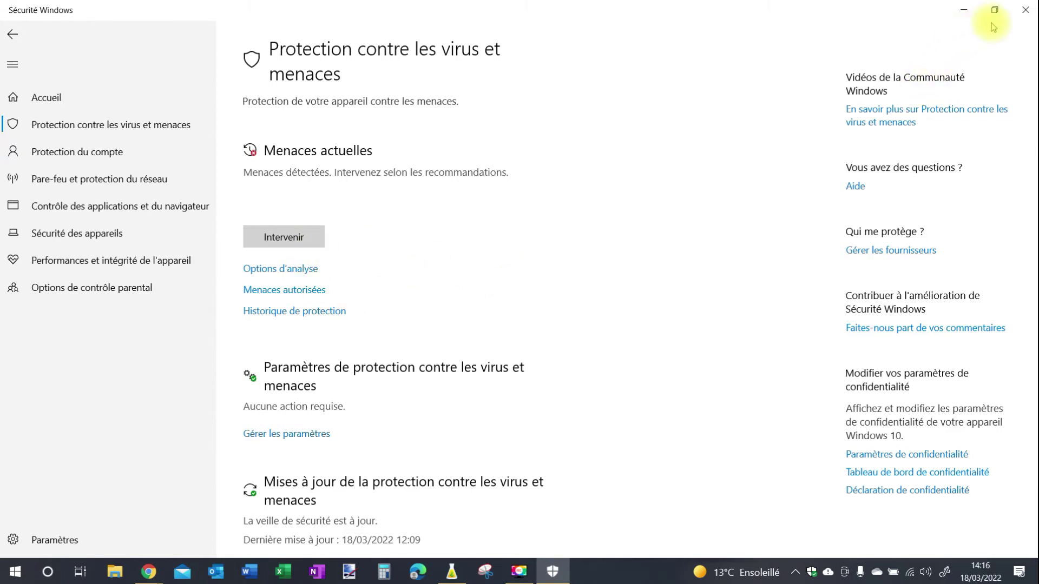
click(1025, 9)
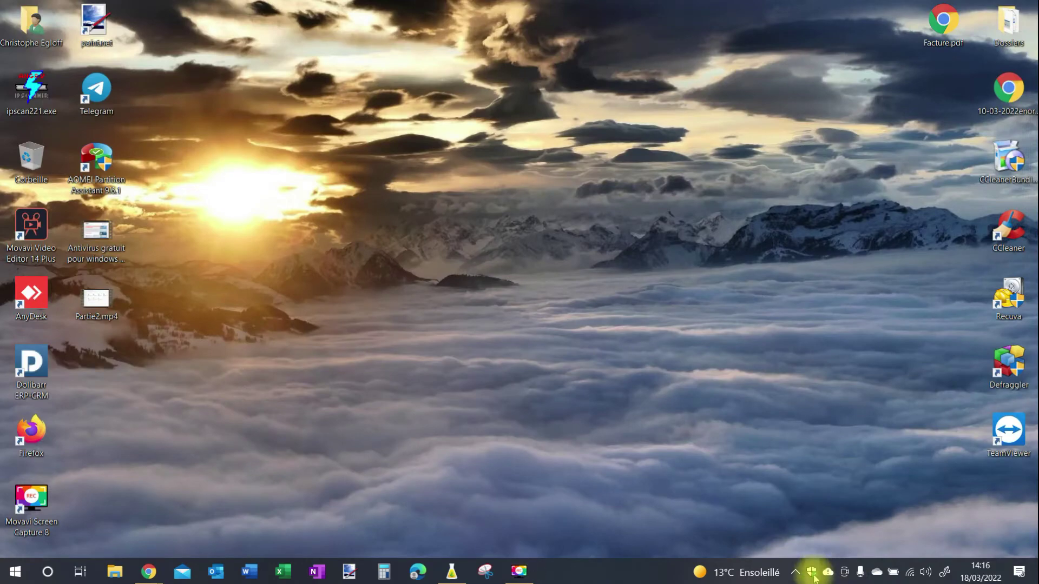
- Reopen the scan options in Windows Security, select Analyse complète, and return to the virus and threat protection page without scanning
click(811, 571)
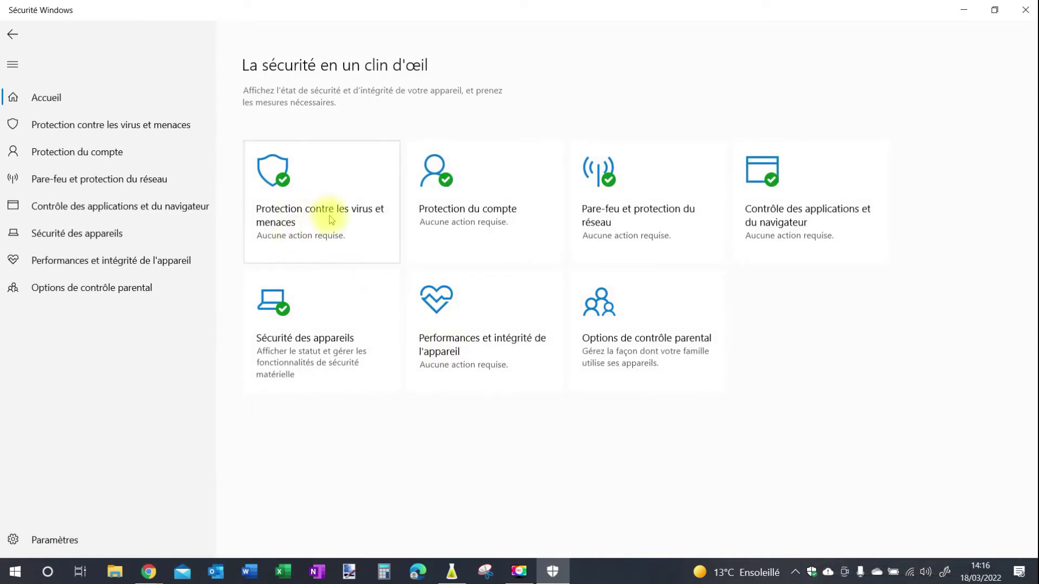
click(326, 217)
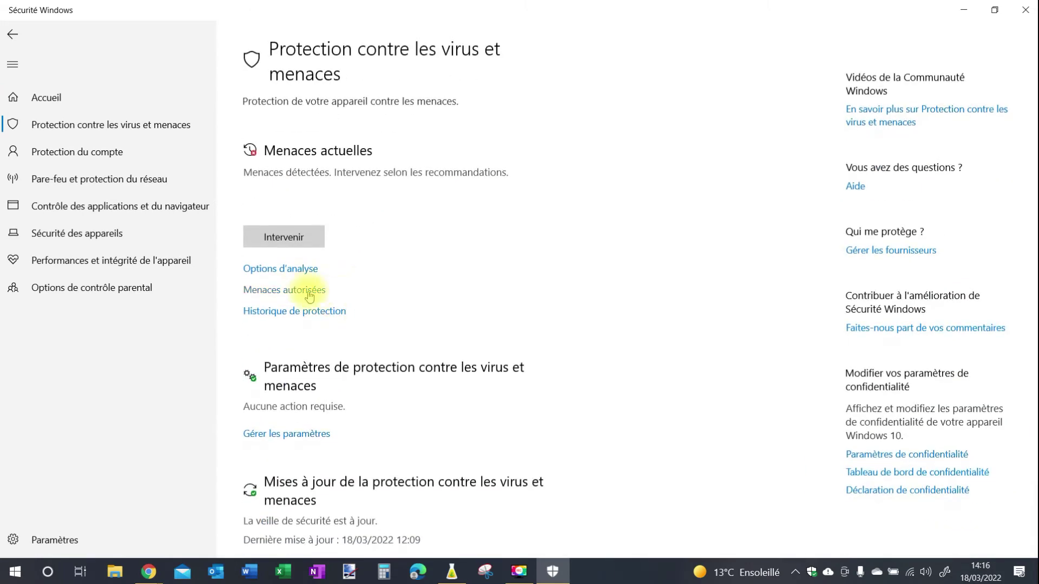
click(302, 273)
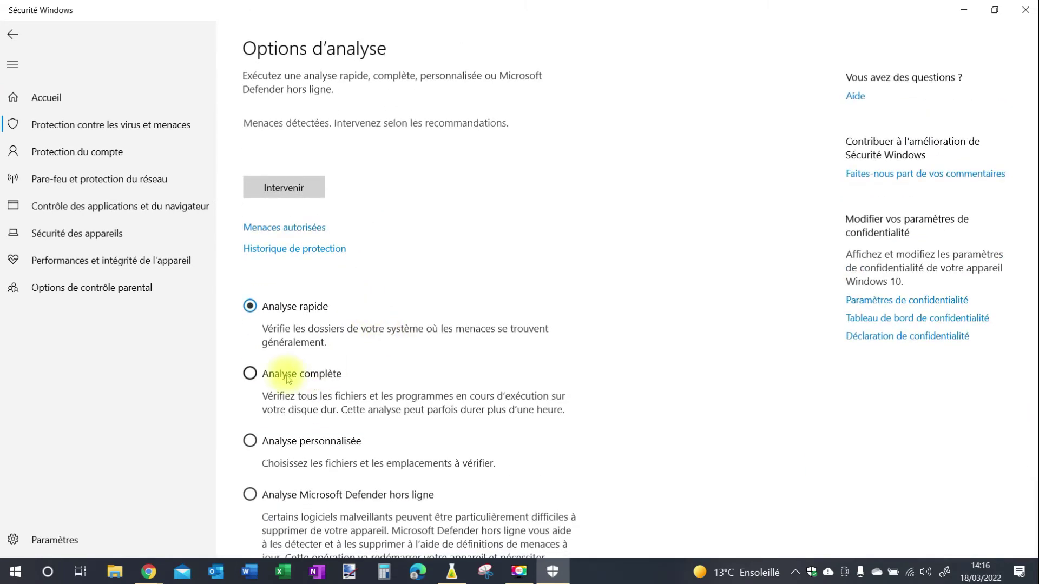
scroll(371, 368, down, 3)
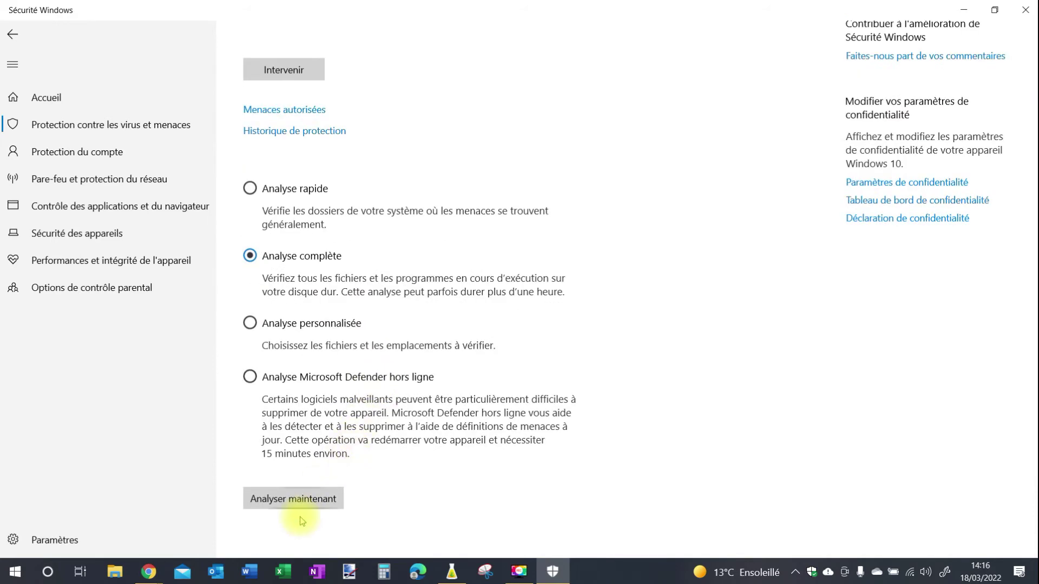
scroll(367, 259, up, 3)
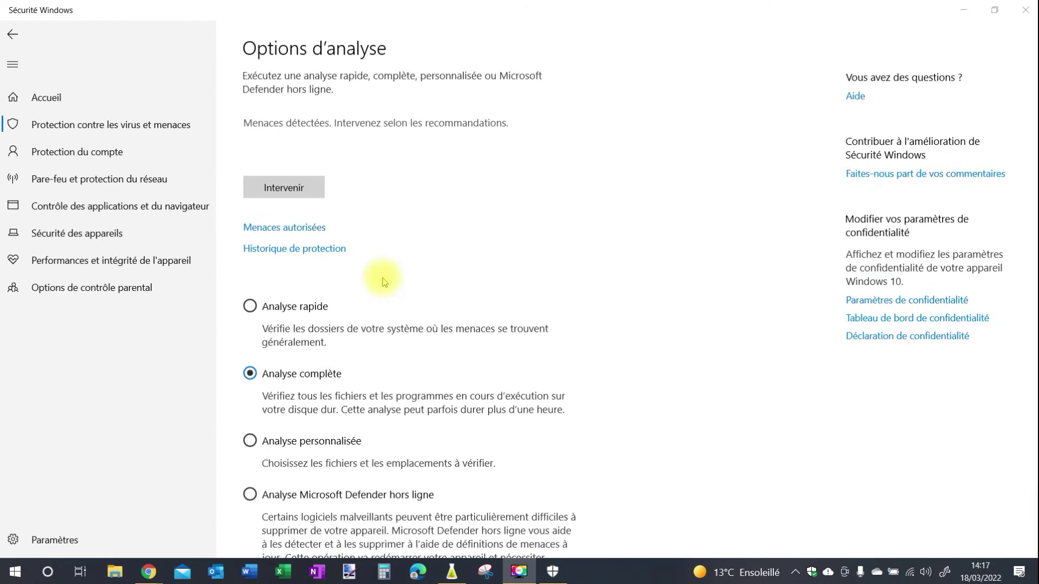
click(111, 126)
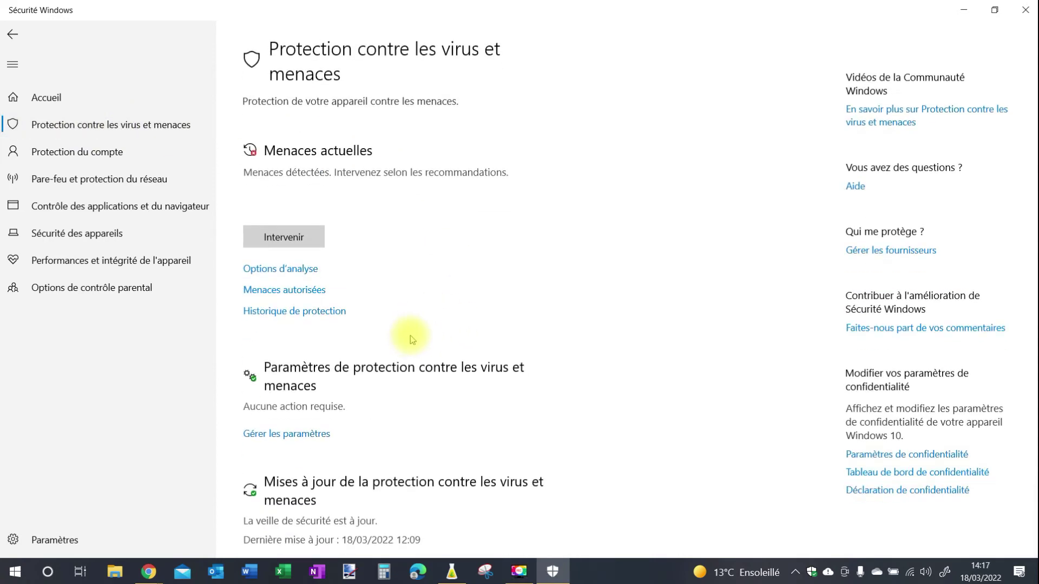
- Open the virus and threat protection settings and review real-time protection, cloud protection, automatic sample submission and tamper protection
scroll(410, 337, down, 3)
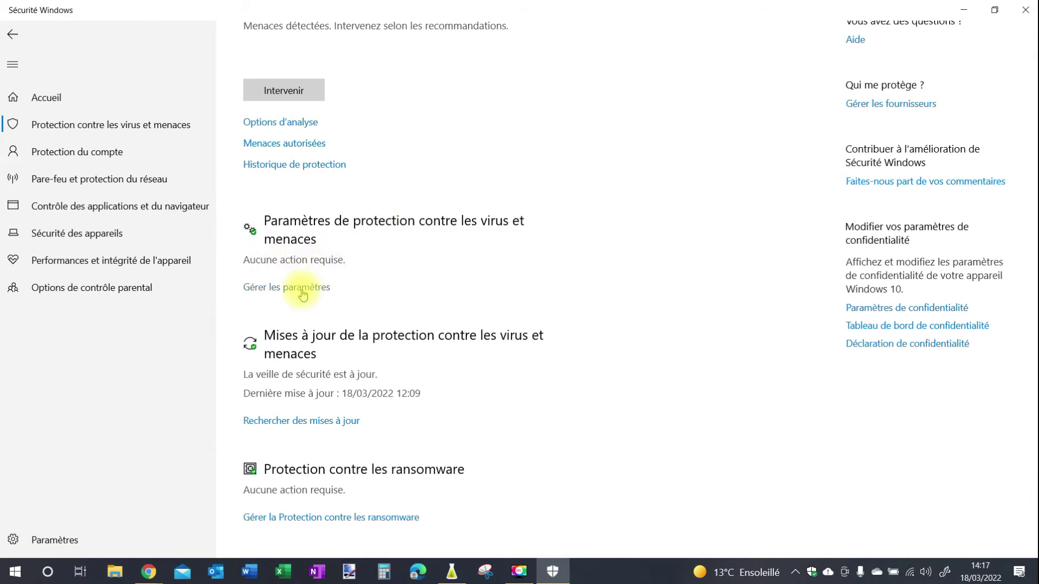
click(303, 292)
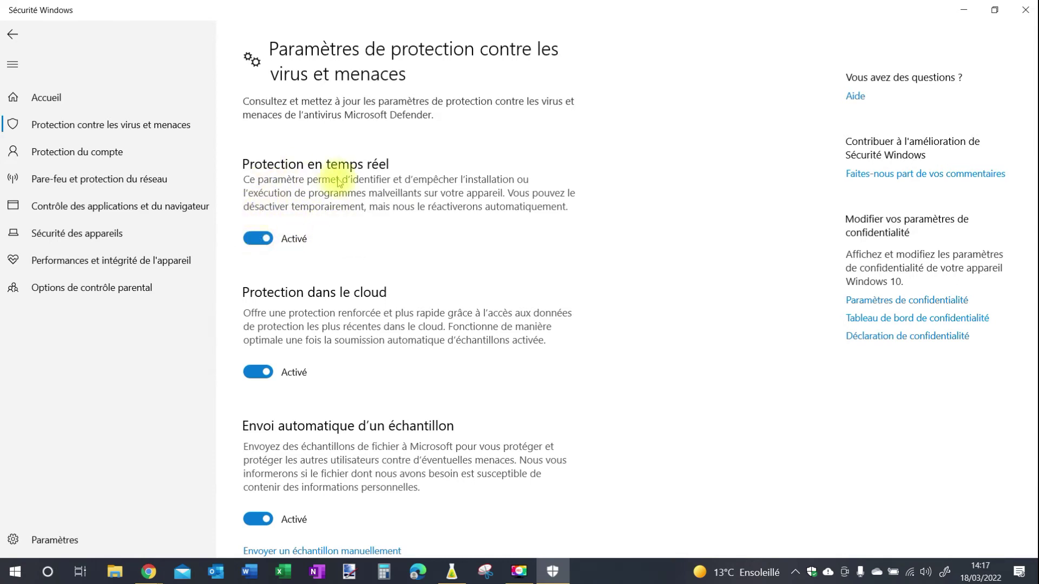
scroll(360, 273, down, 3)
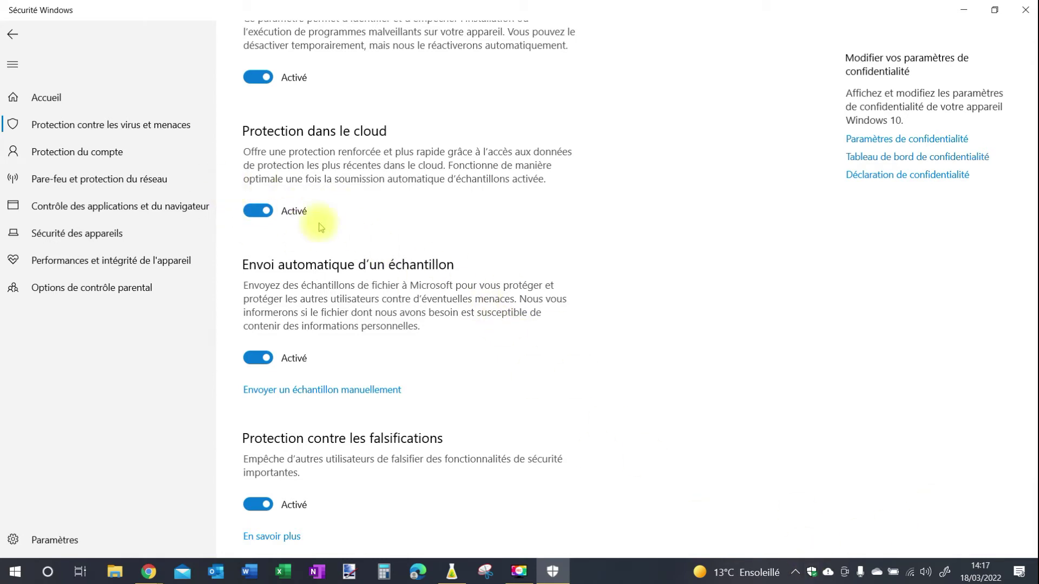
scroll(347, 307, down, 3)
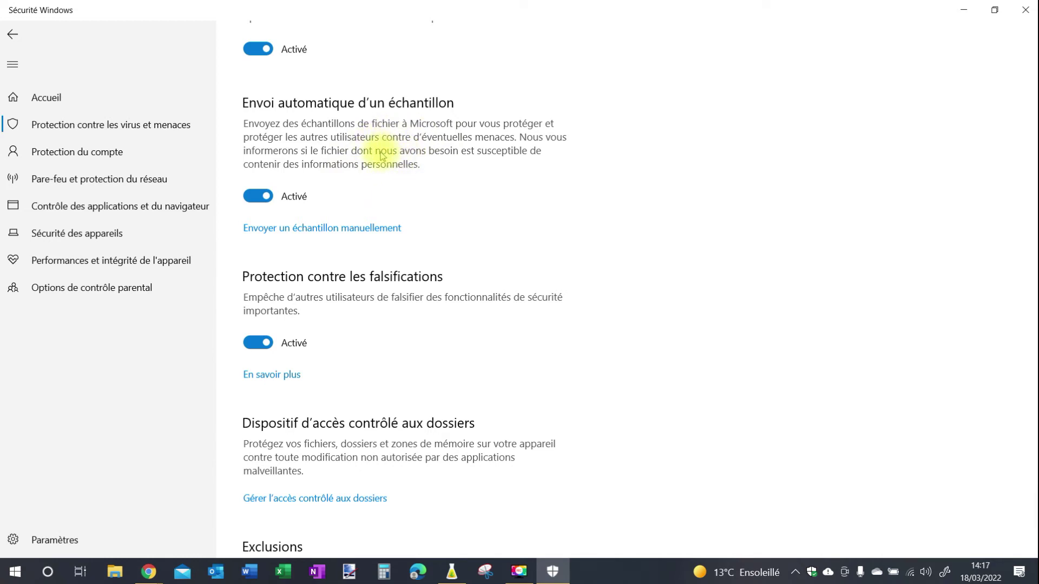
click(256, 197)
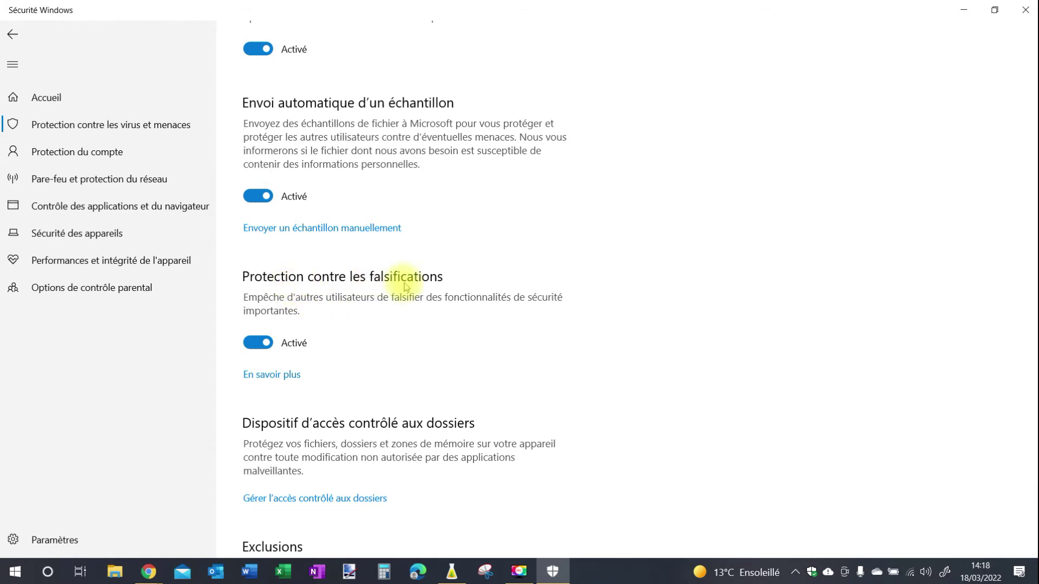
scroll(245, 238, down, 3)
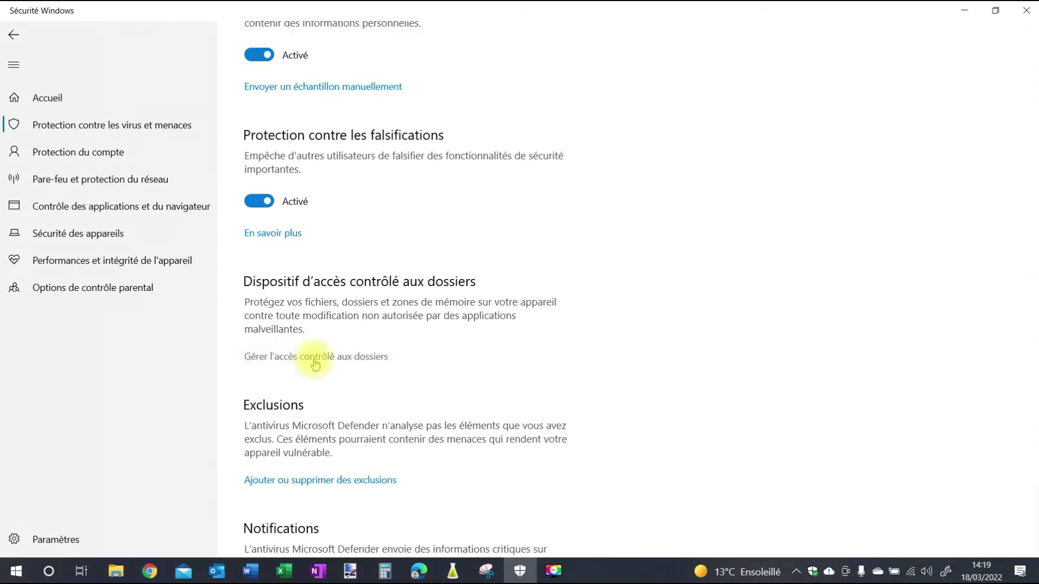
- View the controlled folder access settings on the ransomware protection page twice, going back to the protection settings each time
click(314, 358)
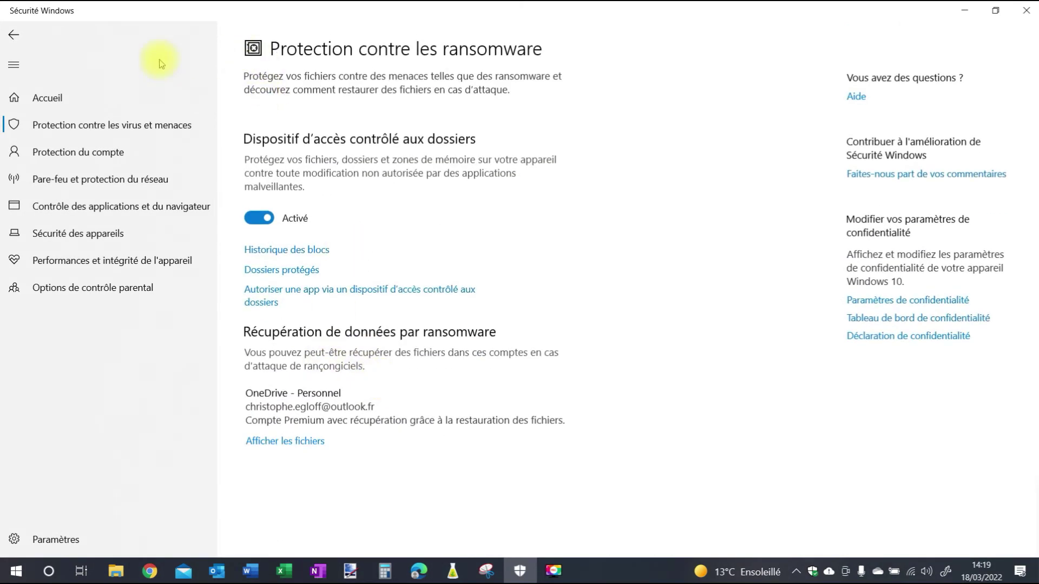
click(14, 35)
click(328, 407)
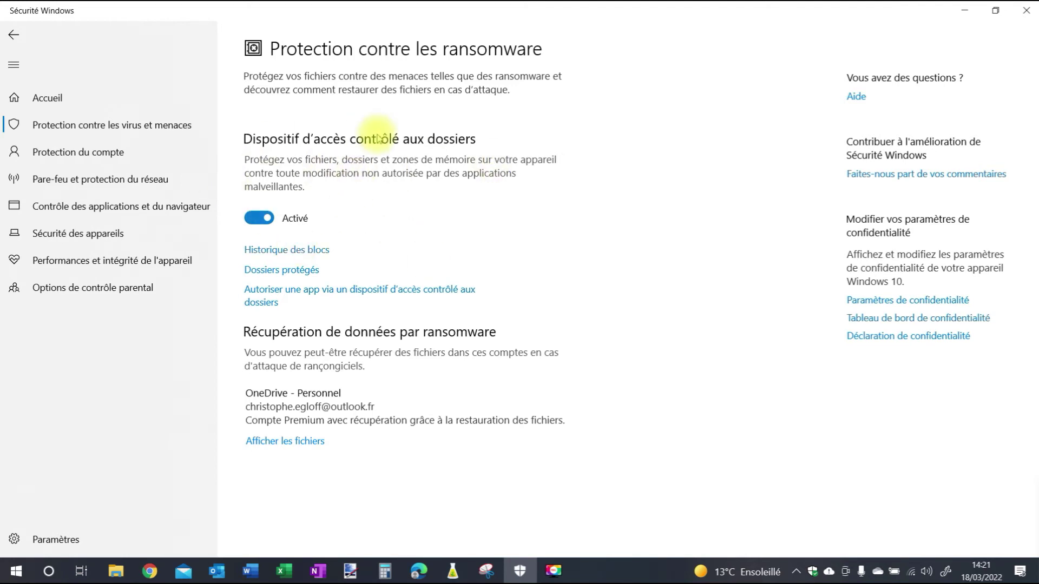
click(12, 33)
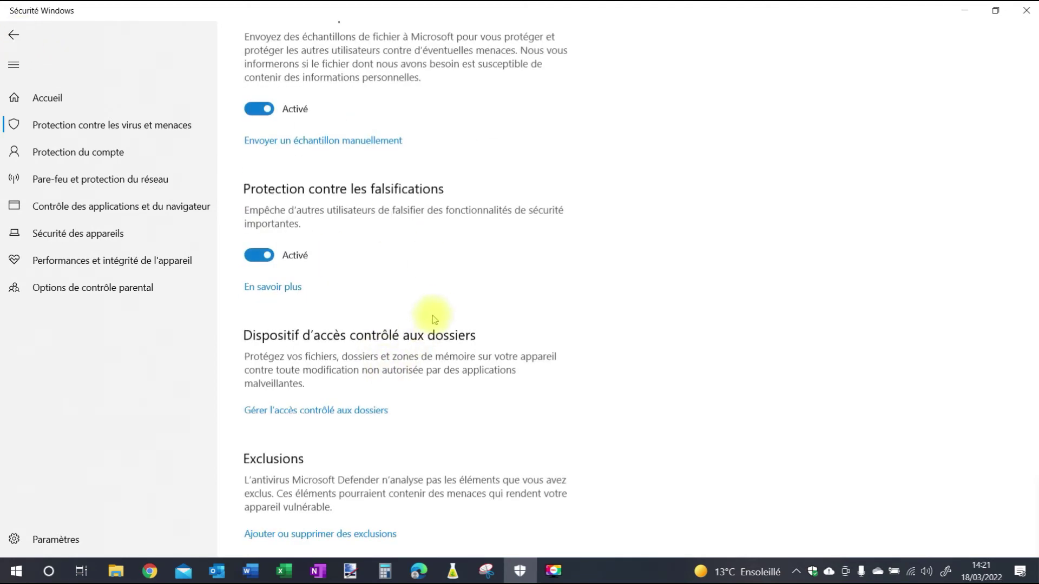
- Review the Windows Security notification settings and the Windows notification centre, and return to the virus and threat protection page
scroll(427, 313, down, 2)
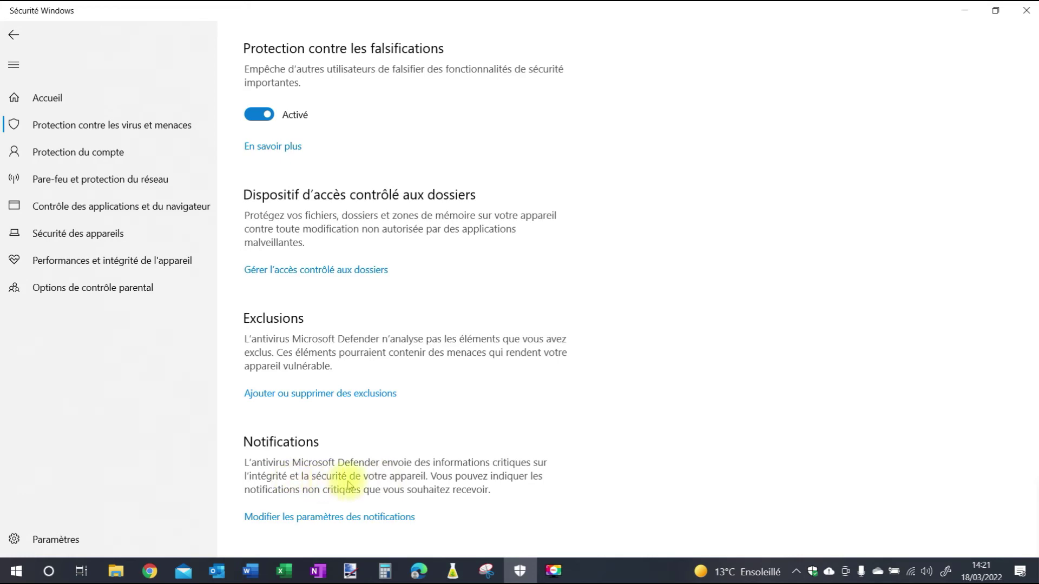
click(359, 518)
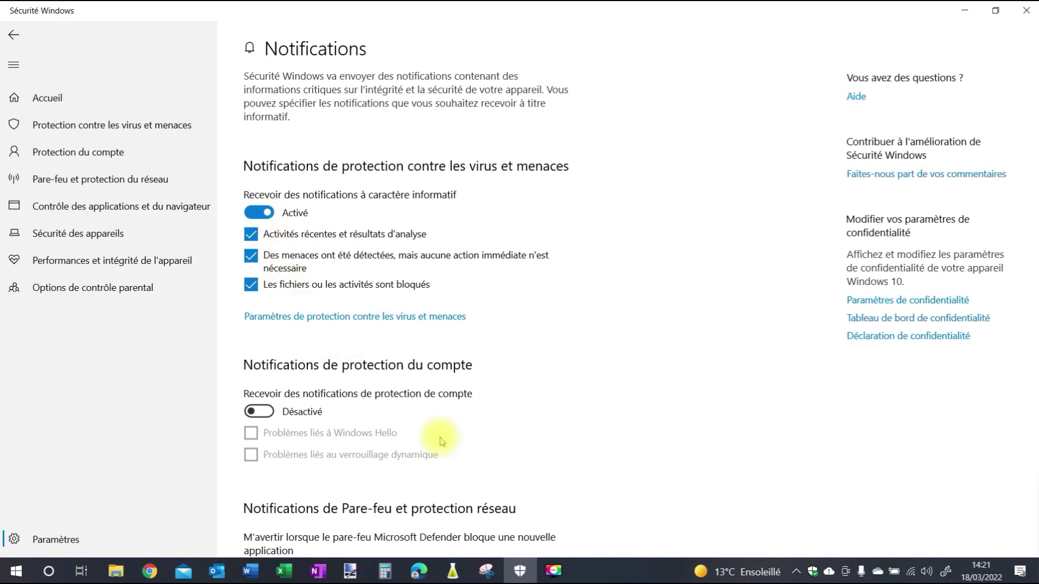
scroll(430, 433, down, 2)
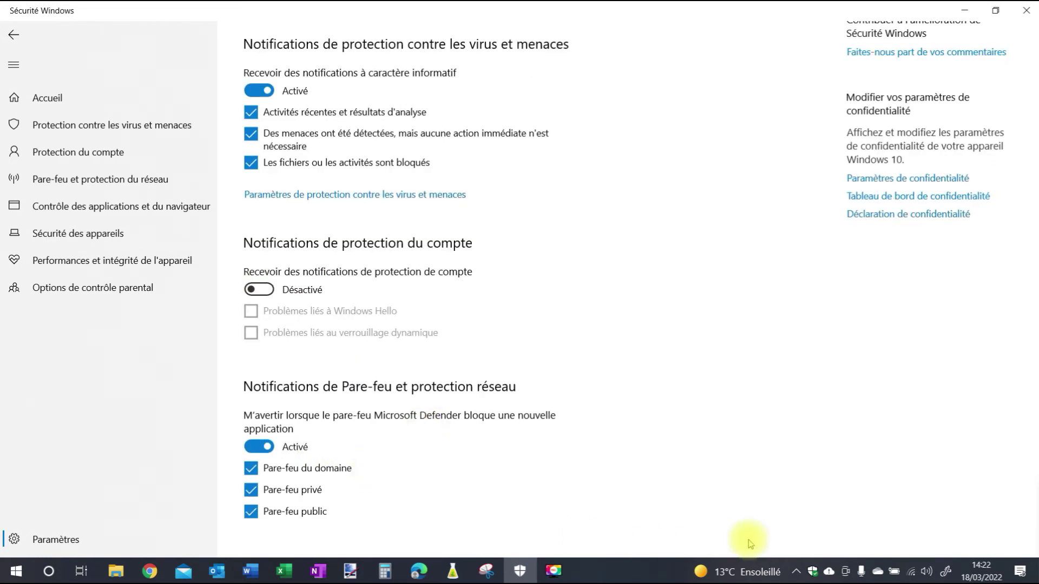
right_click(1019, 571)
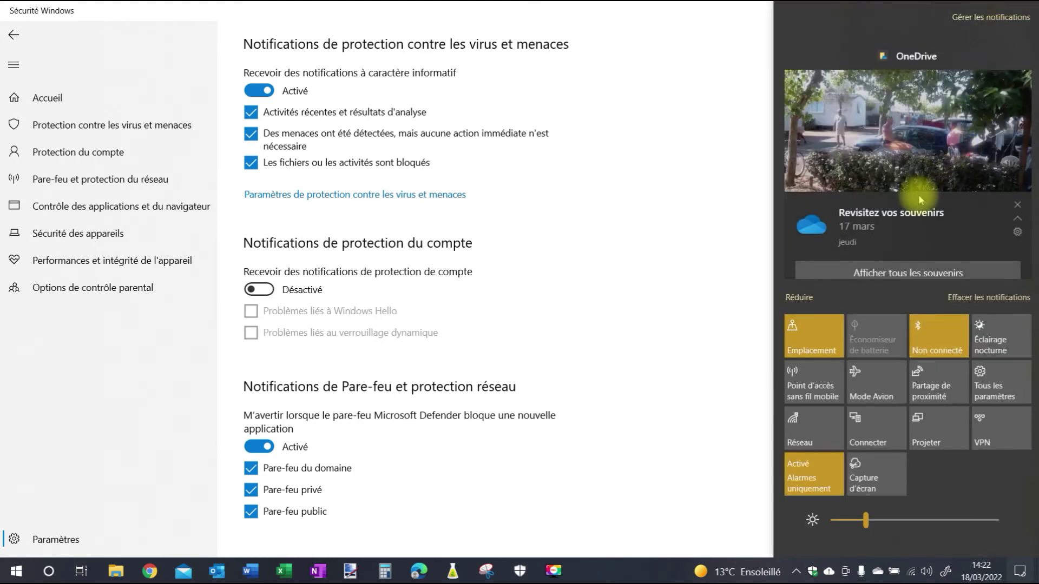
click(740, 420)
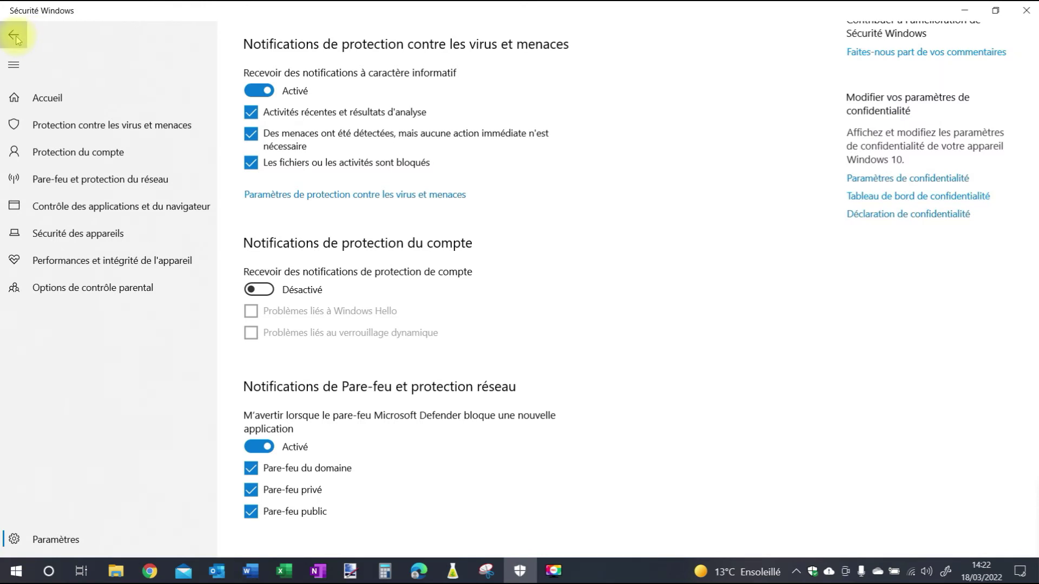
click(14, 34)
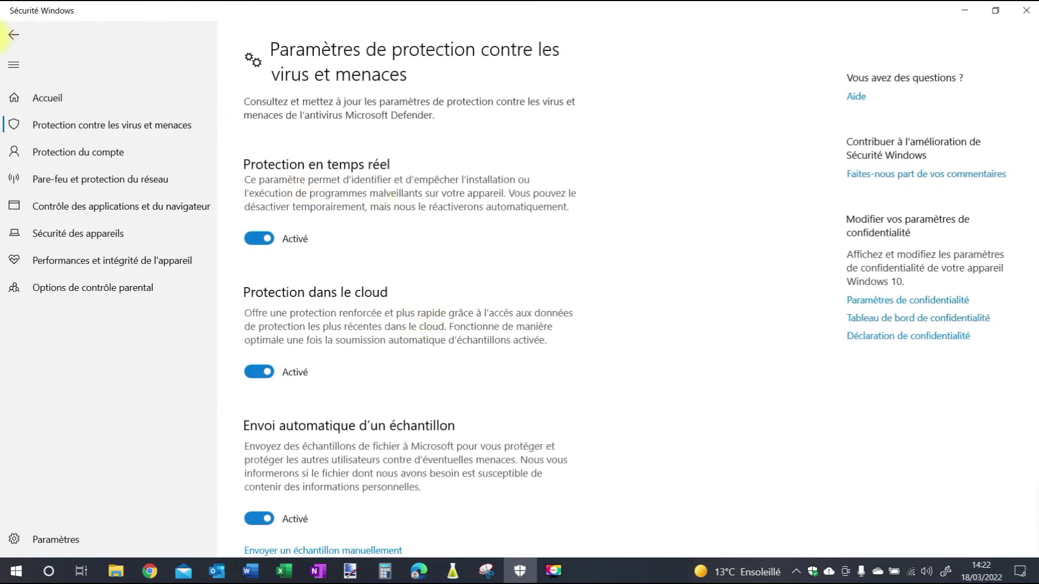
click(14, 34)
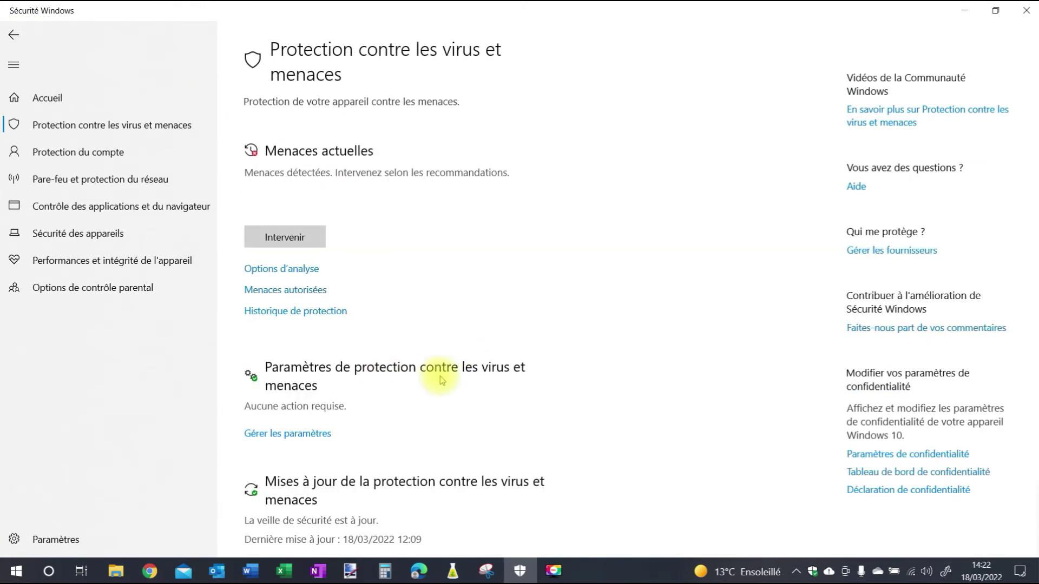
- View the ransomware protection page from its own management link and return to the start of the virus and threat protection page
scroll(439, 384, down, 3)
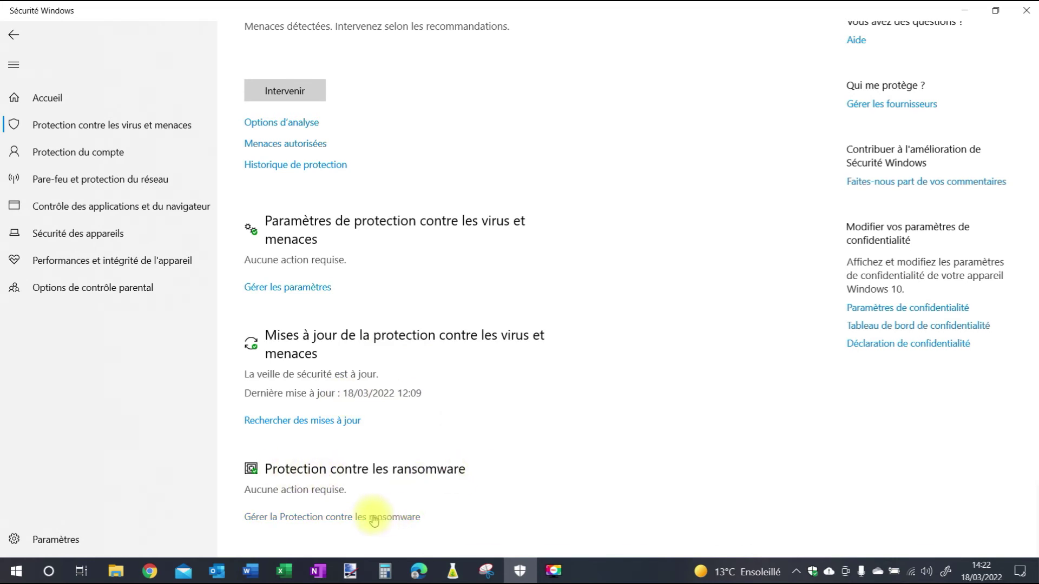
click(351, 519)
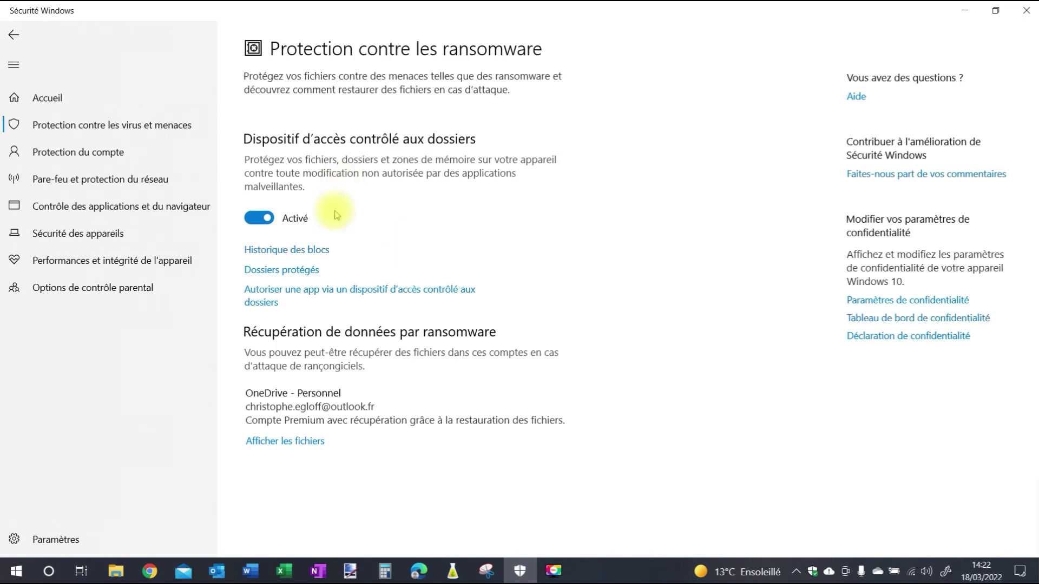
click(13, 35)
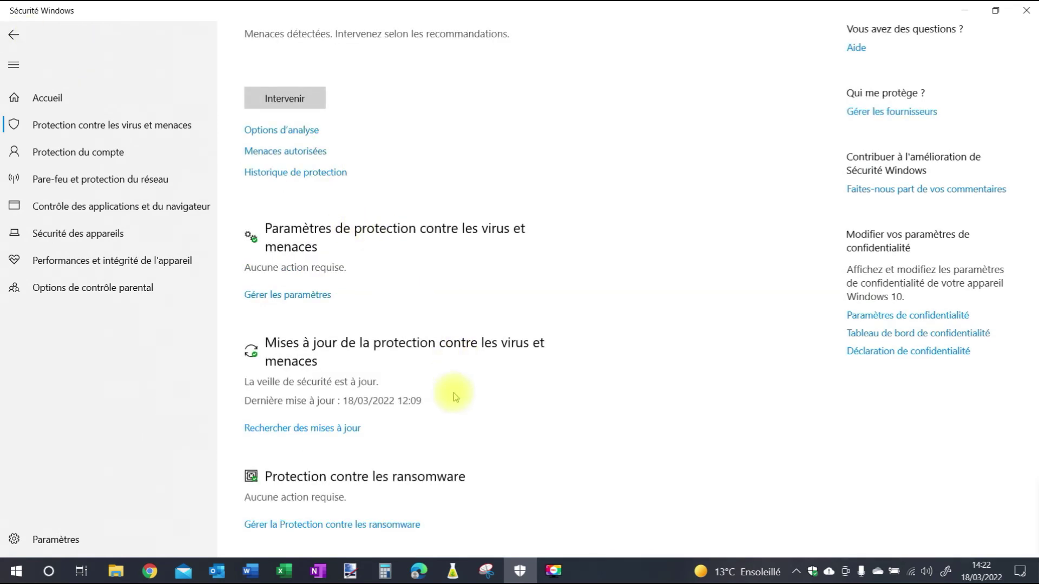
scroll(453, 393, up, 3)
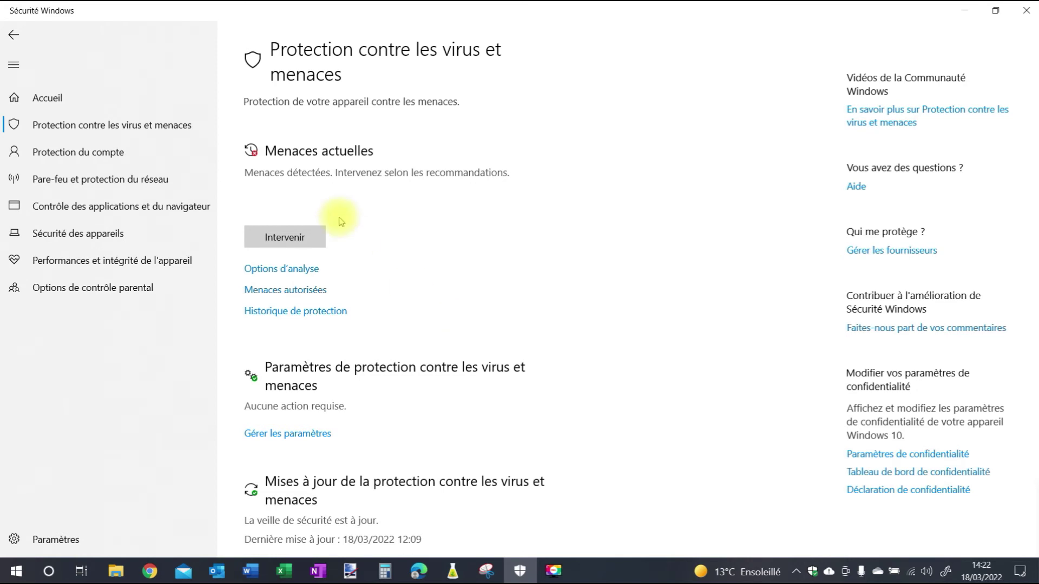
- Examine the pages for account protection, firewall and network protection, application and browser control, and device security
click(130, 154)
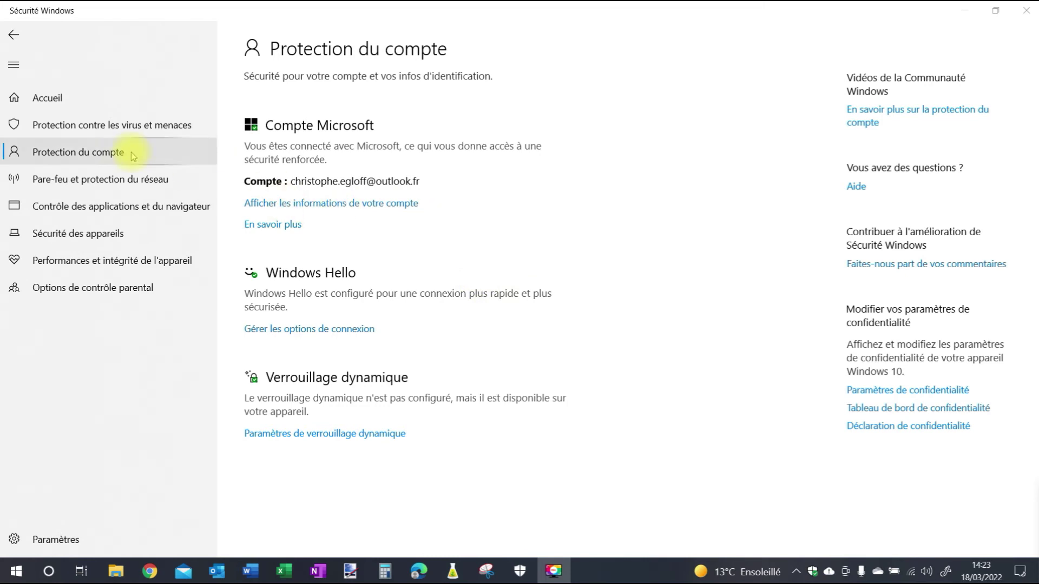
click(162, 179)
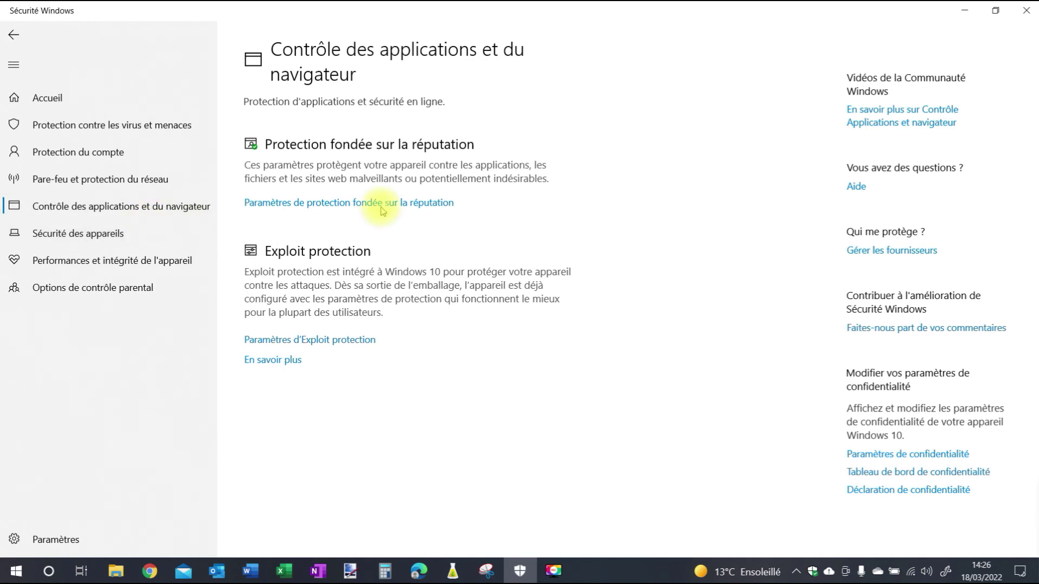
click(173, 233)
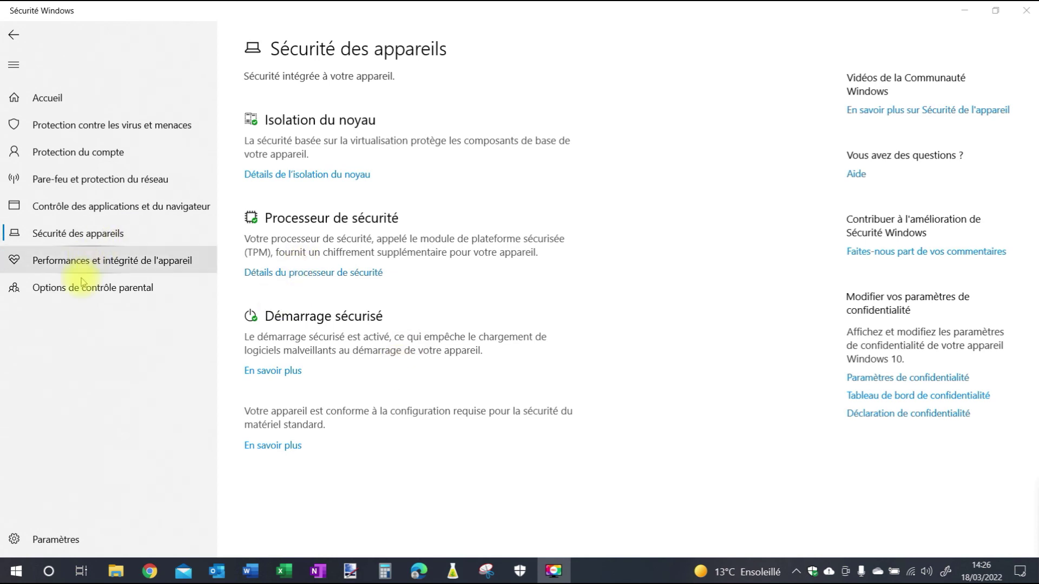
- On the device performance and health page, view the Capacité de stockage and Autonomie de la batterie details and the Redémarrage à zéro section
click(136, 266)
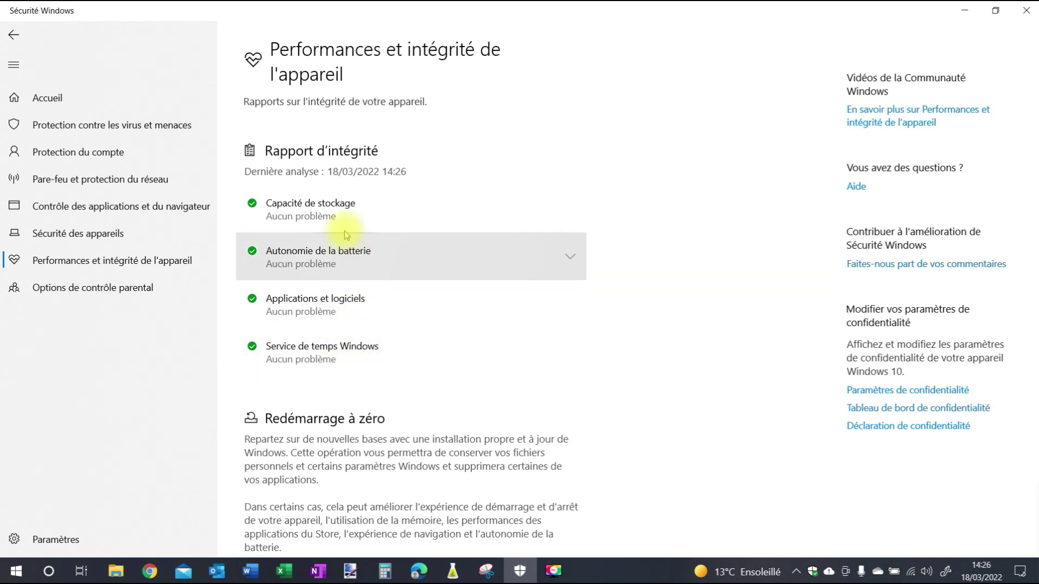
scroll(459, 349, down, 3)
scroll(454, 278, up, 3)
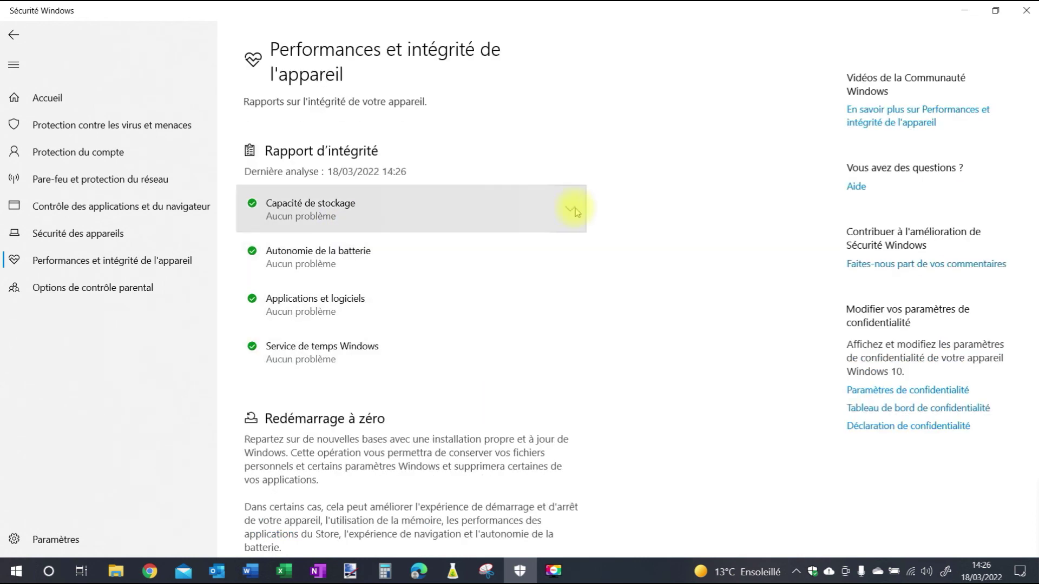
click(576, 212)
click(563, 213)
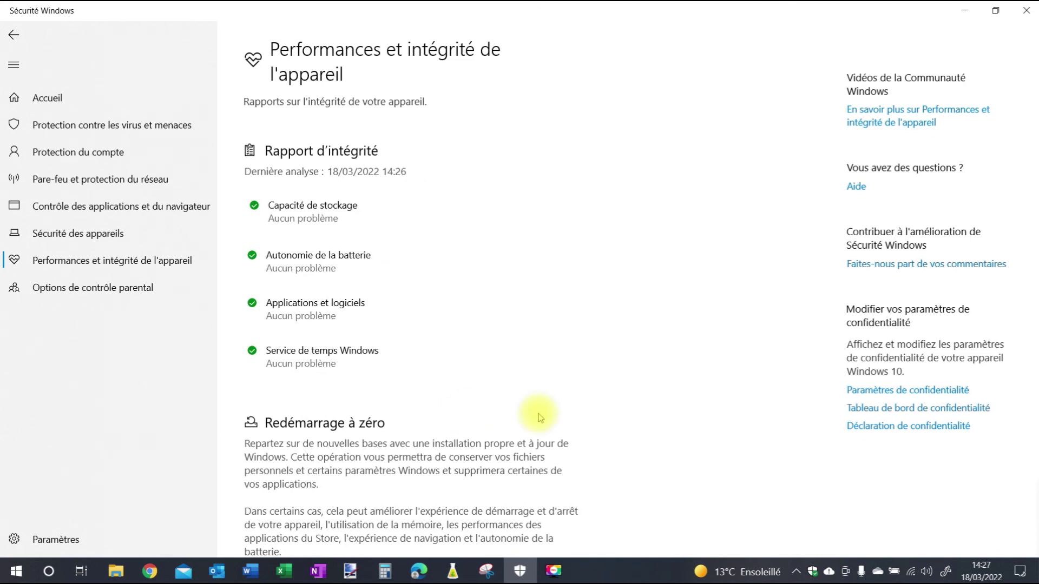
scroll(541, 412, down, 2)
scroll(536, 413, up, 2)
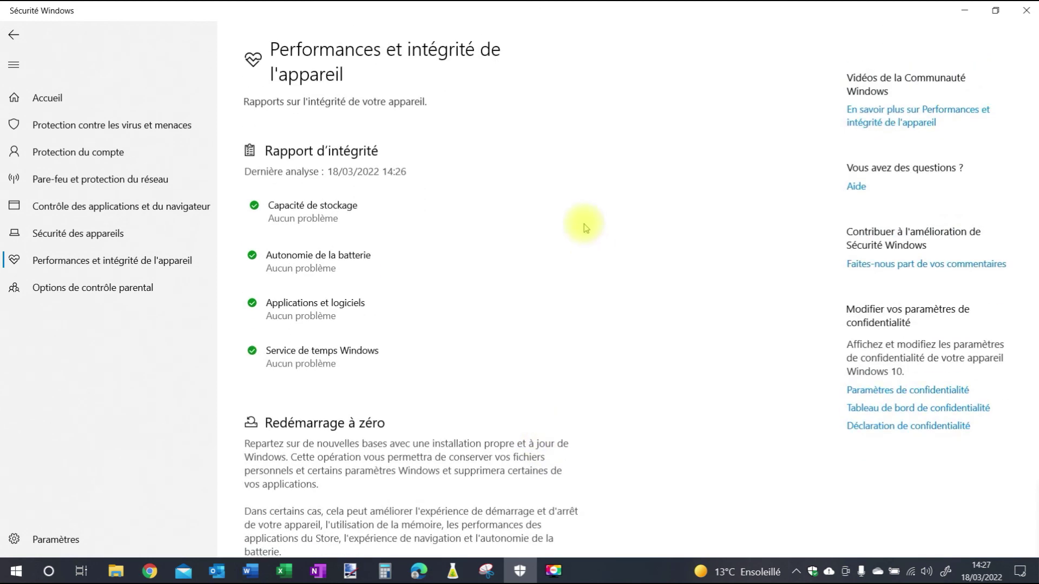
click(566, 258)
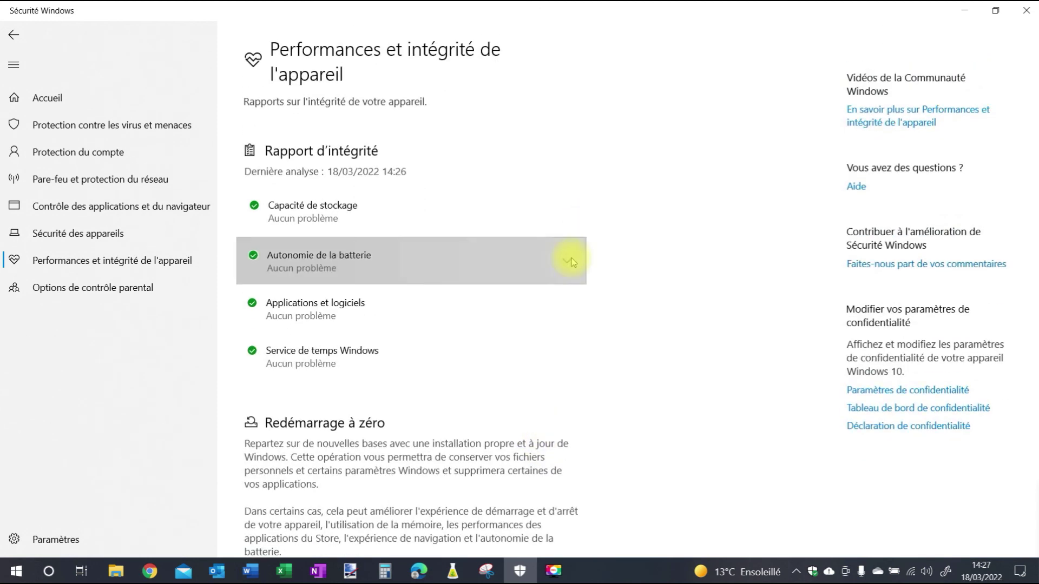
click(511, 269)
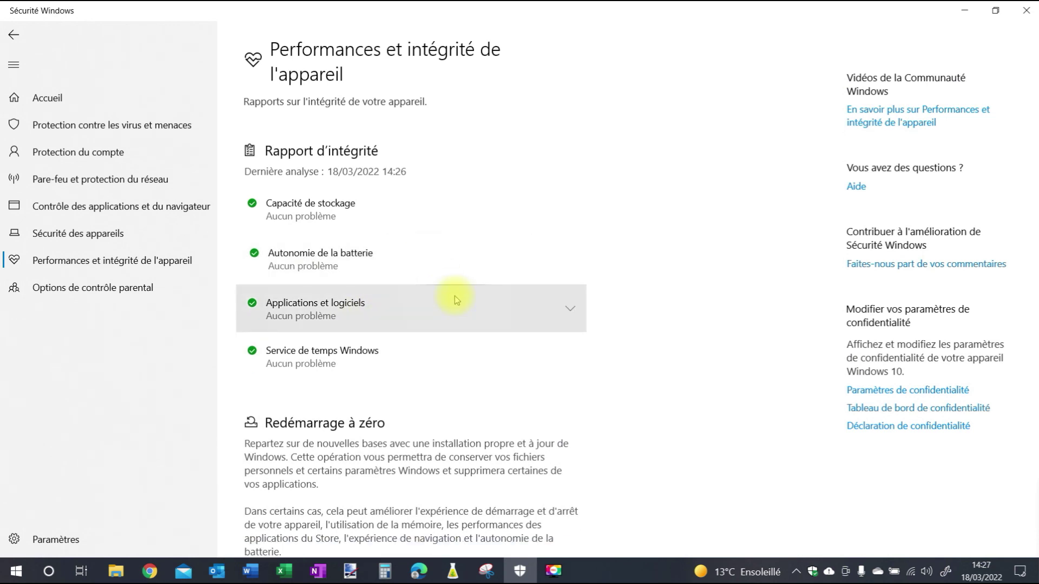
- Open the Options de contrôle parental page in Windows Security
click(119, 296)
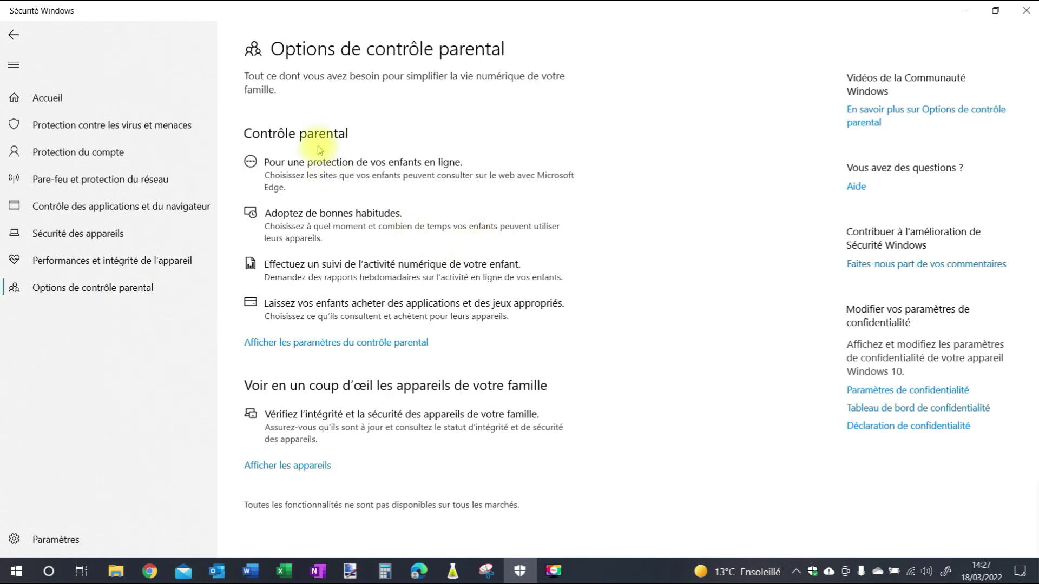